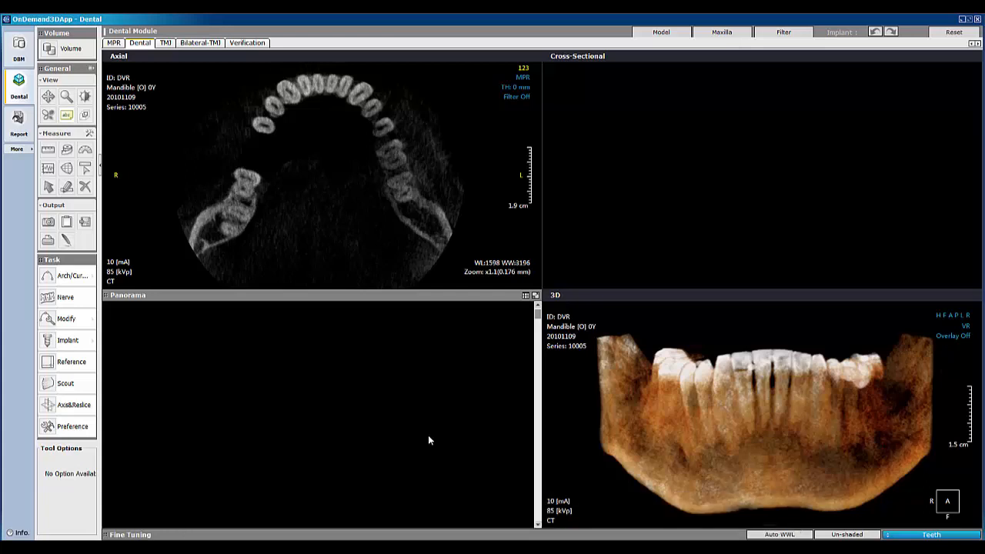
- Draw the dental arch manually with Arch/Curve on the axial slice, from the right jaw end around the front teeth to the left jaw end
{"action": "left_click", "coordinate": [169, 279]}
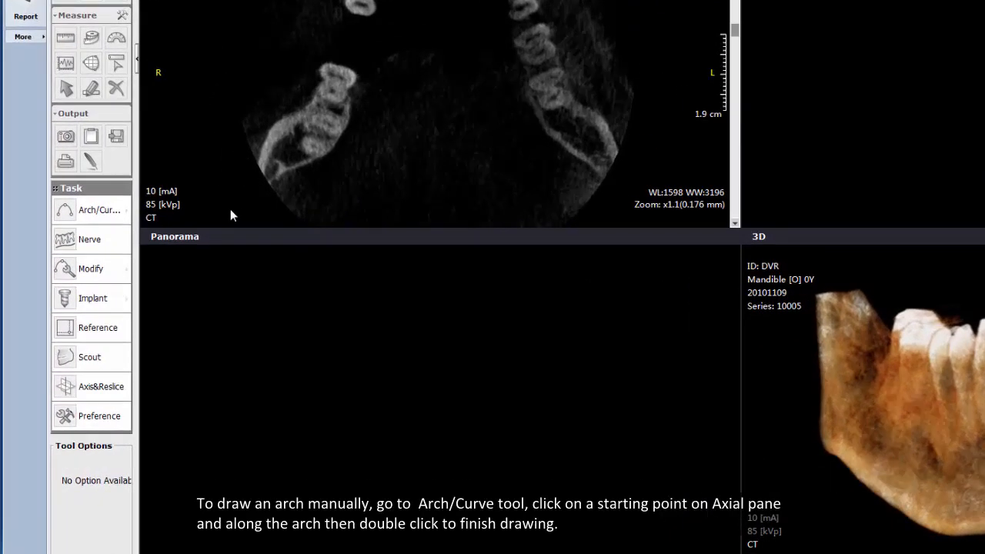
{"action": "left_click", "coordinate": [126, 210]}
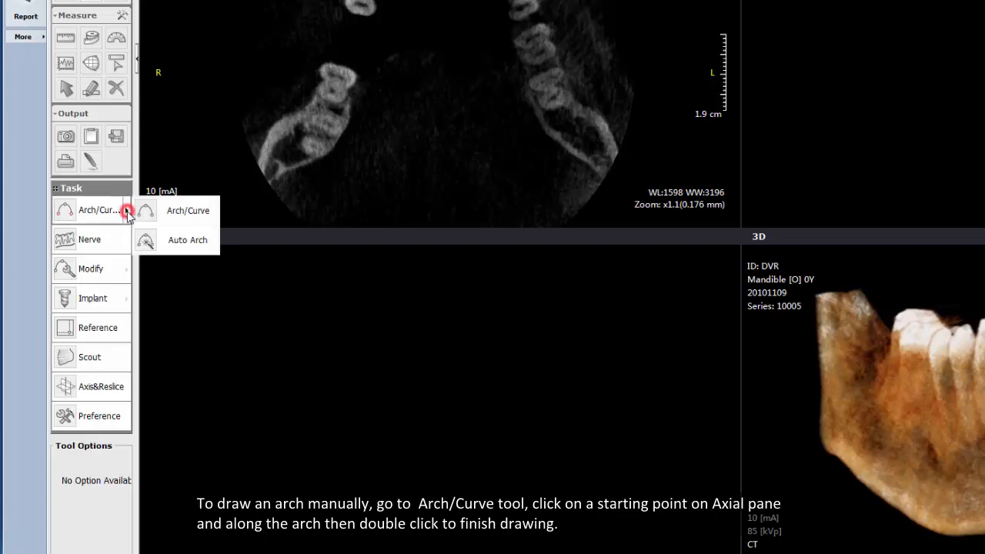
{"action": "left_click", "coordinate": [171, 217]}
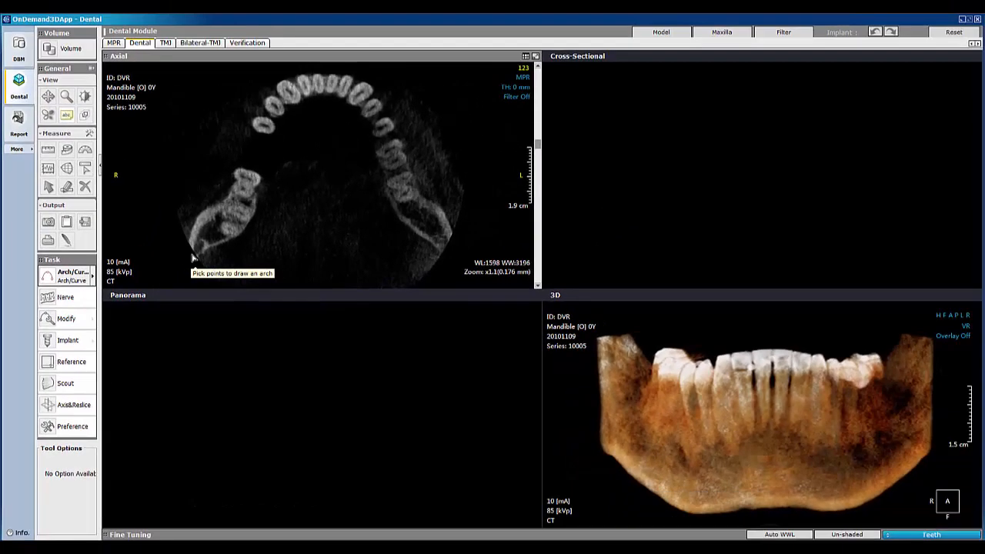
{"action": "left_click", "coordinate": [263, 182]}
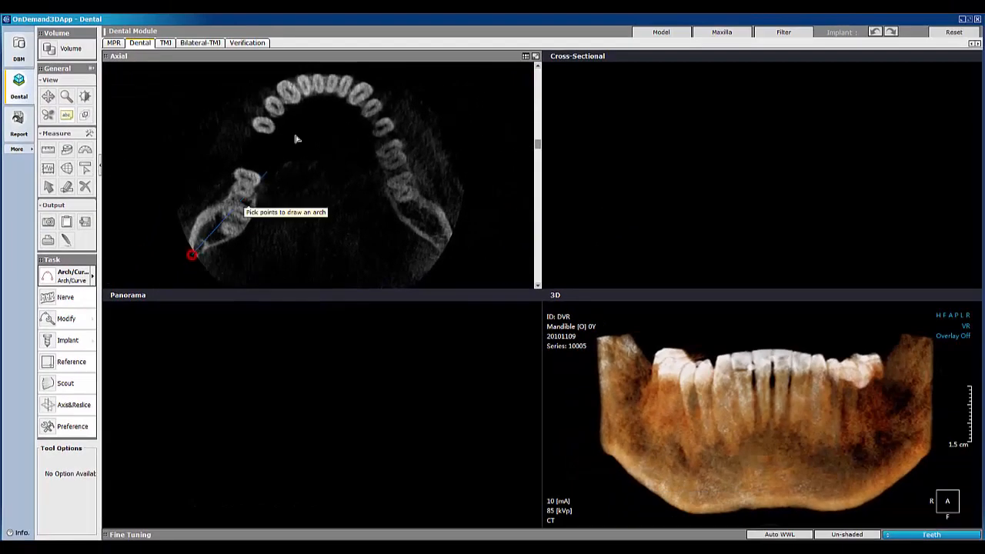
{"action": "left_click", "coordinate": [322, 80]}
{"action": "double_click", "coordinate": [448, 247]}
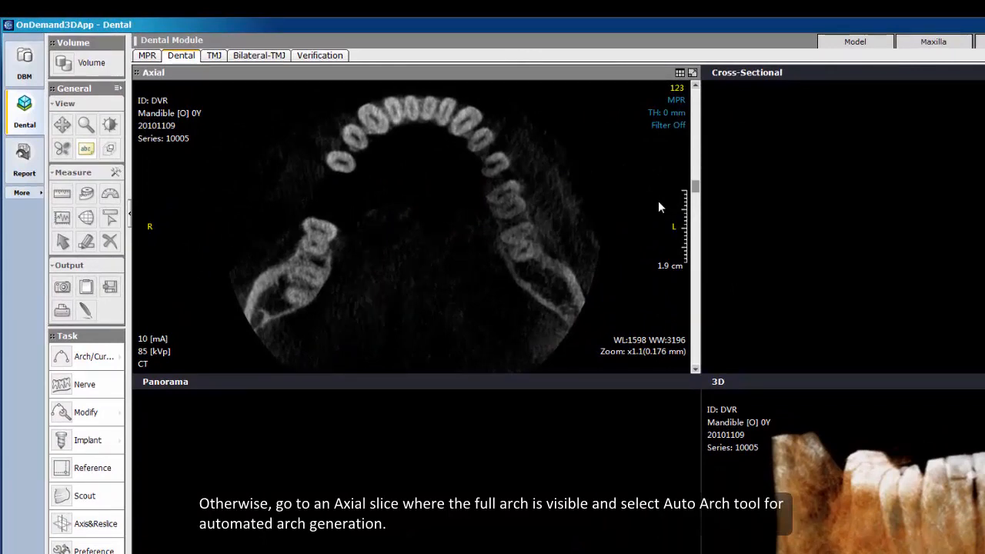
- Generate the dental arch with Auto Arch from axial slice 108, where the full arch shows, and browse the resulting cross-sections
{"action": "left_click_drag", "start_coordinate": [695, 191], "coordinate": [696, 182]}
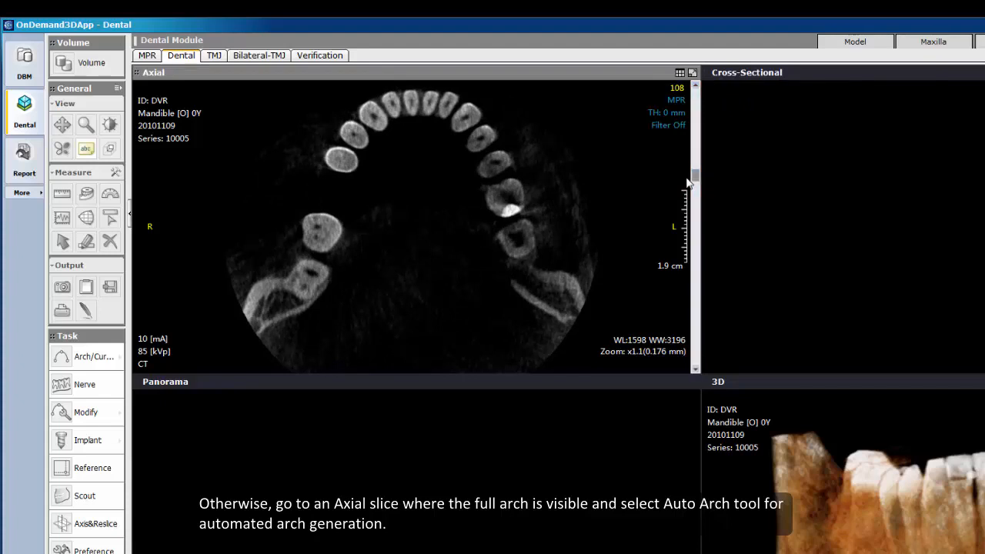
{"action": "left_click", "coordinate": [120, 357]}
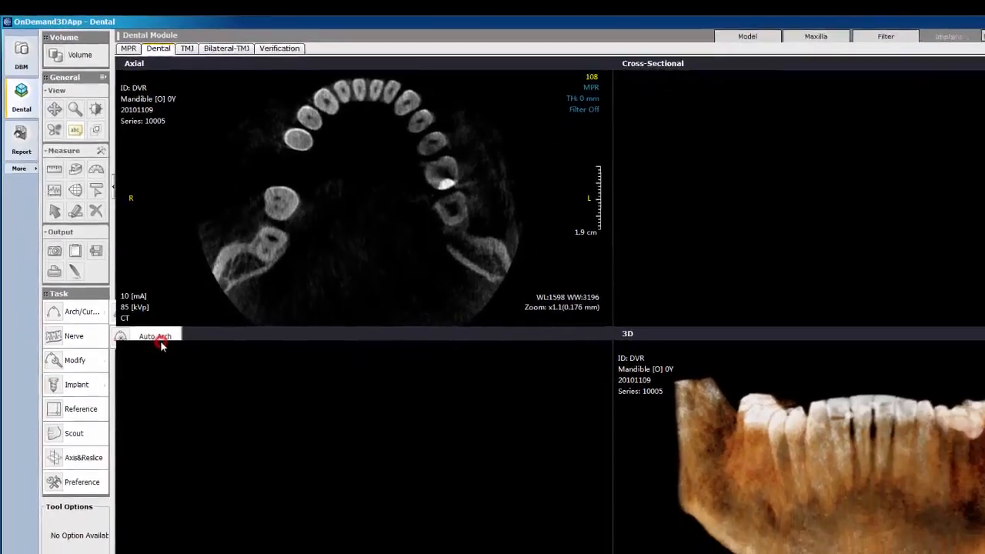
{"action": "left_click", "coordinate": [177, 384]}
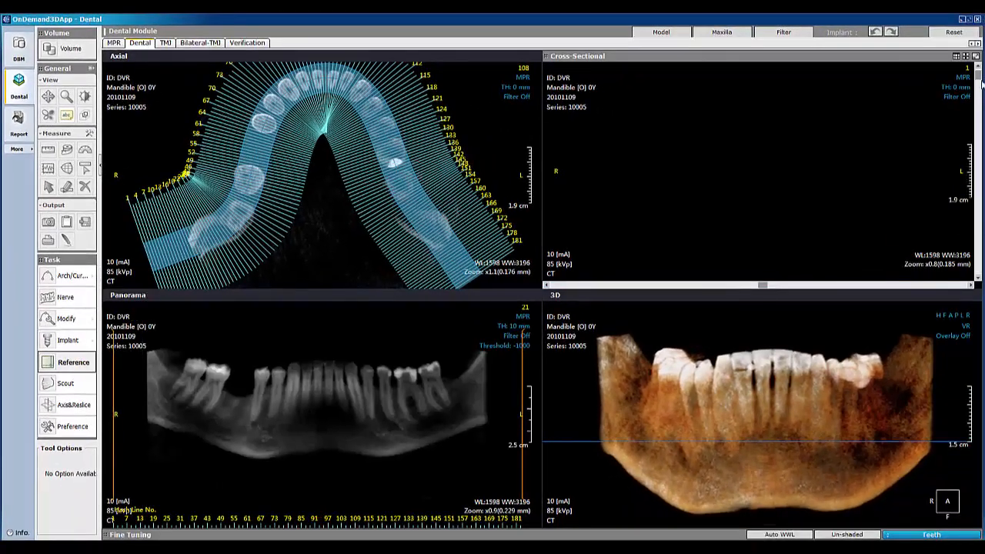
{"action": "left_click_drag", "start_coordinate": [978, 79], "coordinate": [977, 121]}
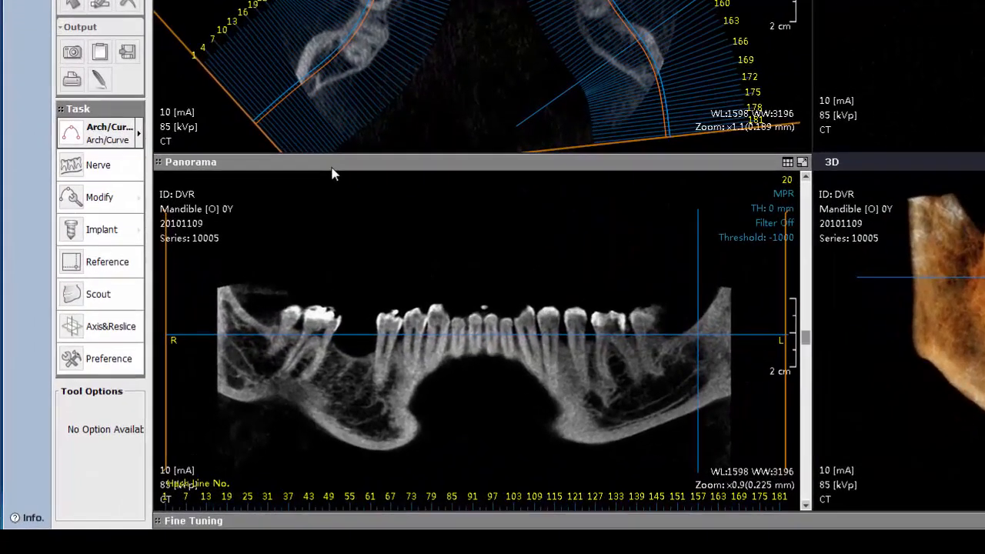
- Trace the left mandibular nerve with the Nerve tool through the cross-sectional slices from 157 to 143, placing points along the canal
{"action": "left_click", "coordinate": [100, 166]}
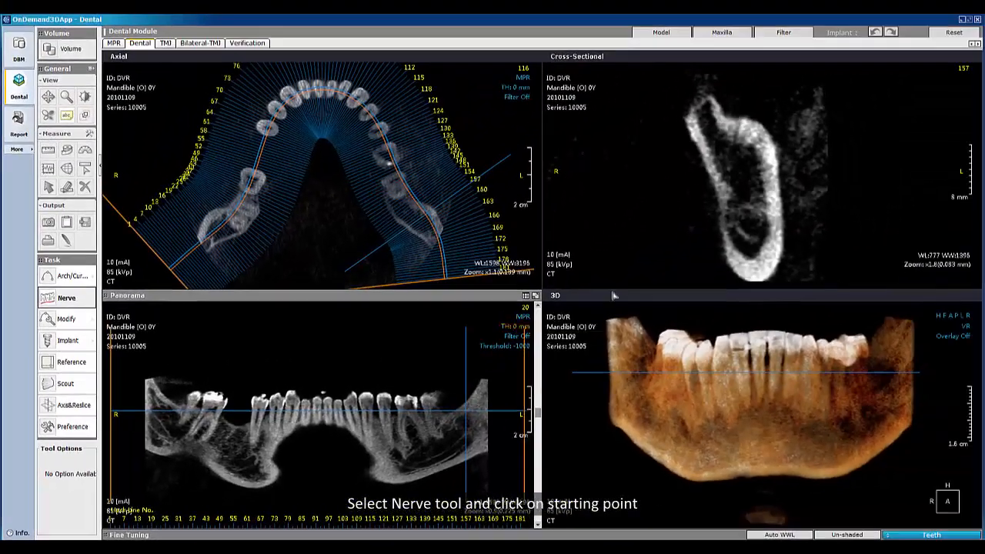
{"action": "left_click", "coordinate": [753, 230]}
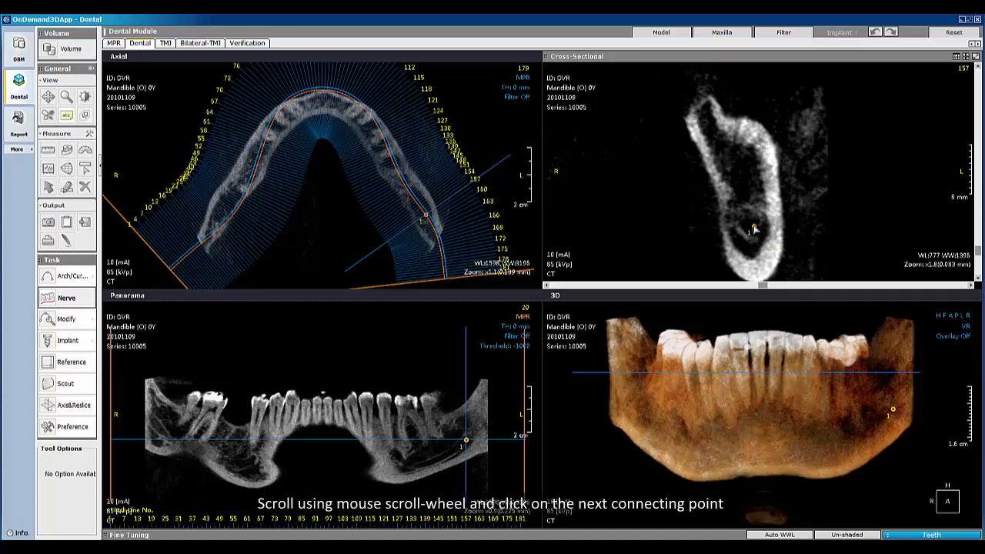
{"action": "scroll", "coordinate": [754, 229], "scroll_direction": "down", "scroll_amount": 1}
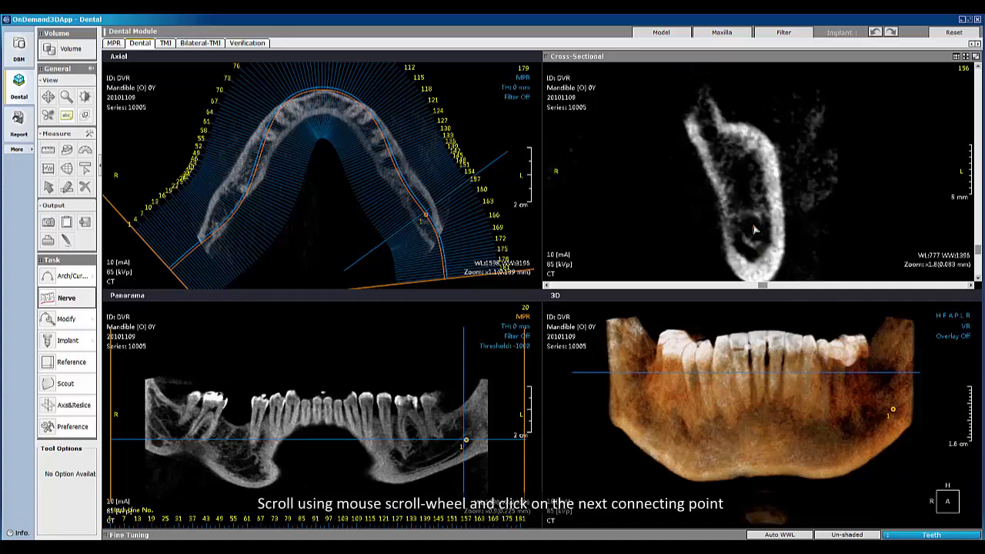
{"action": "scroll", "coordinate": [755, 231], "scroll_direction": "down", "scroll_amount": 1}
{"action": "left_click", "coordinate": [754, 240]}
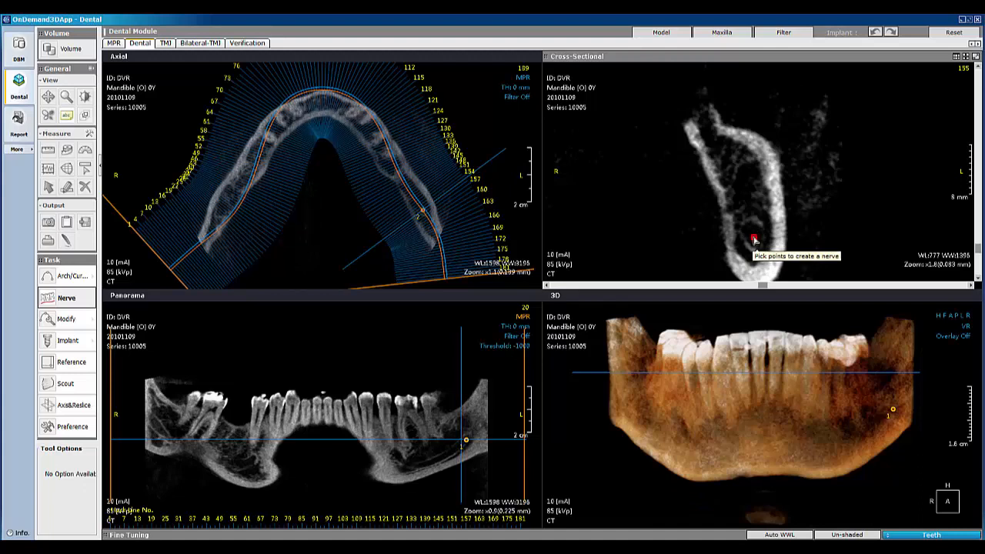
{"action": "scroll", "coordinate": [754, 240], "scroll_direction": "down", "scroll_amount": 2}
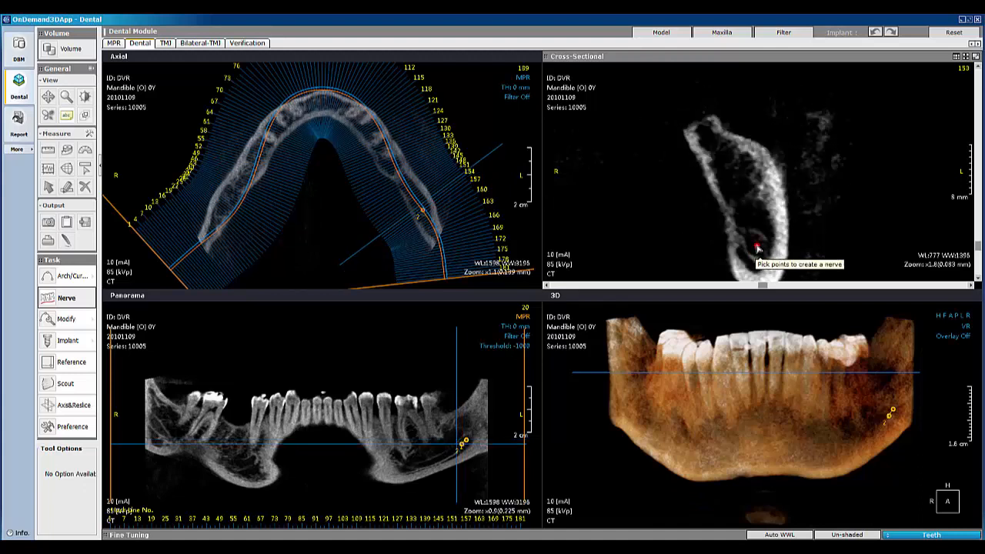
{"action": "left_click", "coordinate": [757, 245]}
{"action": "scroll", "coordinate": [757, 245], "scroll_direction": "down", "scroll_amount": 1}
{"action": "left_click", "coordinate": [760, 252]}
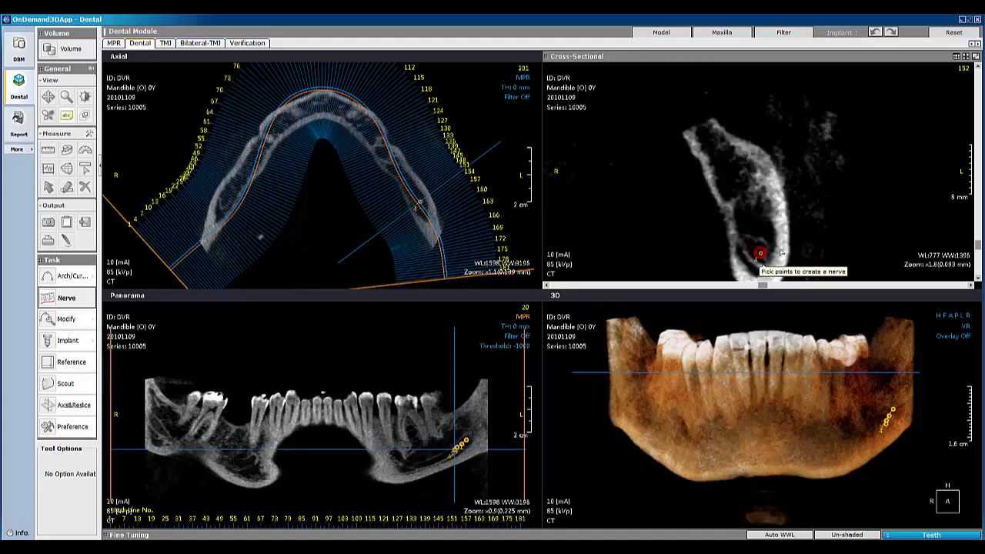
{"action": "scroll", "coordinate": [791, 249], "scroll_direction": "down", "scroll_amount": 2}
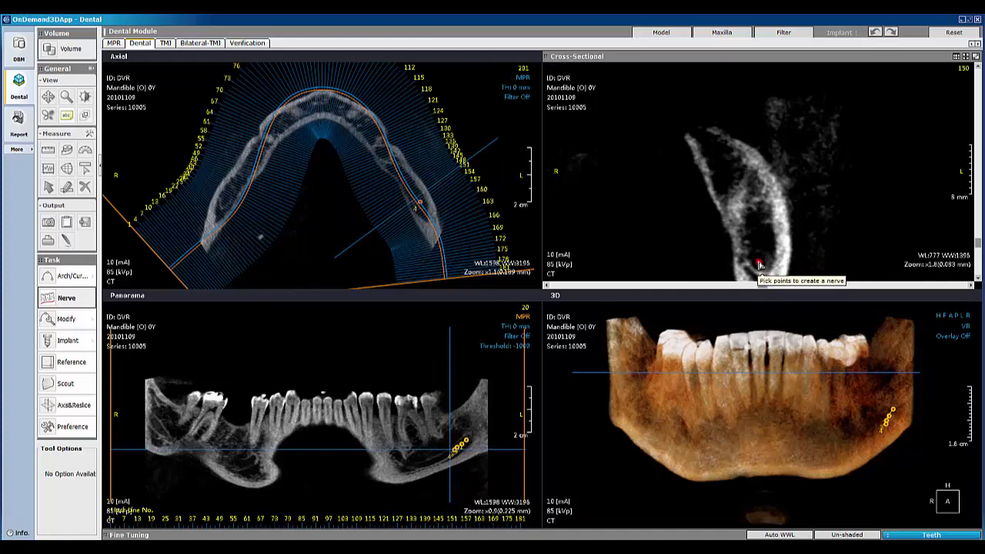
{"action": "left_click", "coordinate": [759, 263]}
{"action": "scroll", "coordinate": [784, 262], "scroll_direction": "down", "scroll_amount": 3}
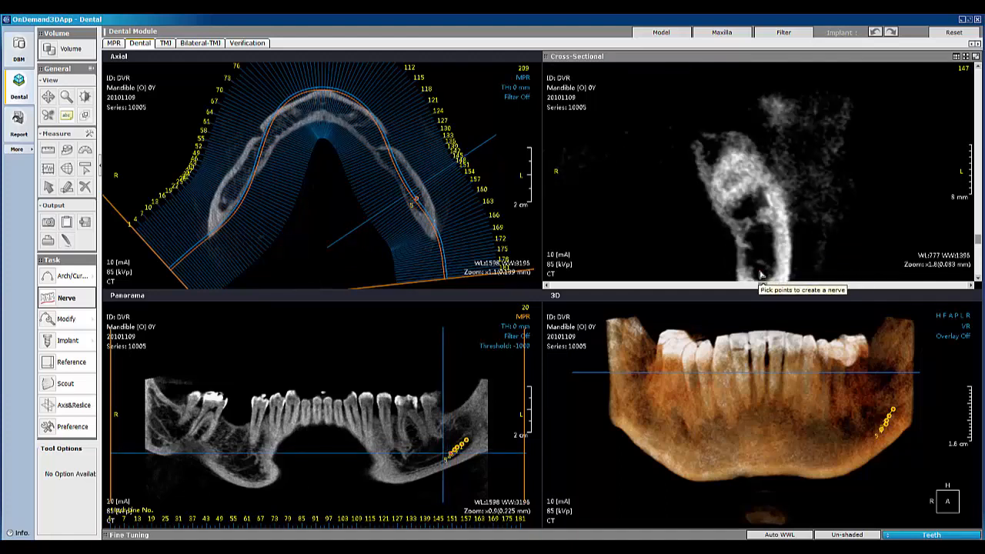
{"action": "left_click", "coordinate": [760, 274]}
{"action": "scroll", "coordinate": [761, 274], "scroll_direction": "down", "scroll_amount": 1}
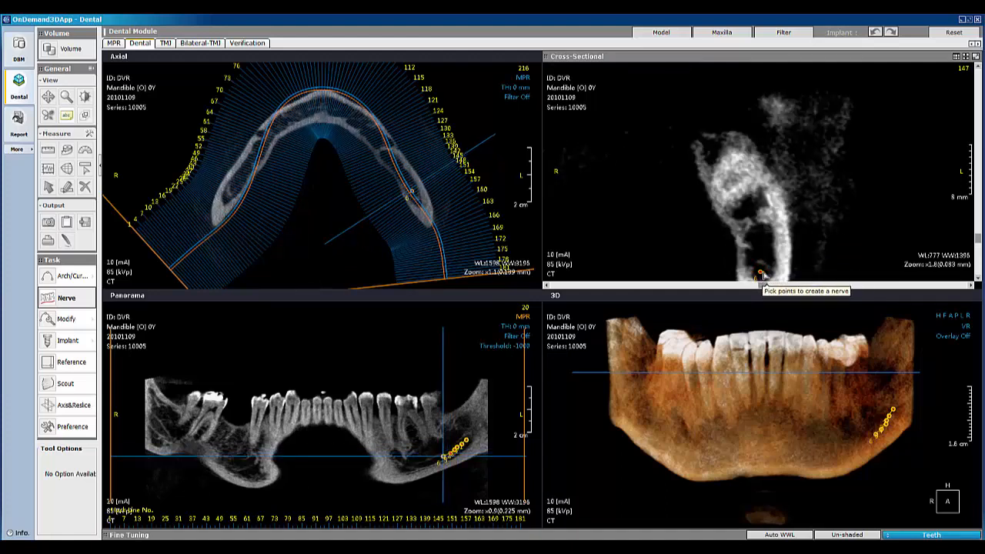
{"action": "left_click", "coordinate": [766, 275]}
{"action": "scroll", "coordinate": [777, 229], "scroll_direction": "down", "scroll_amount": 1}
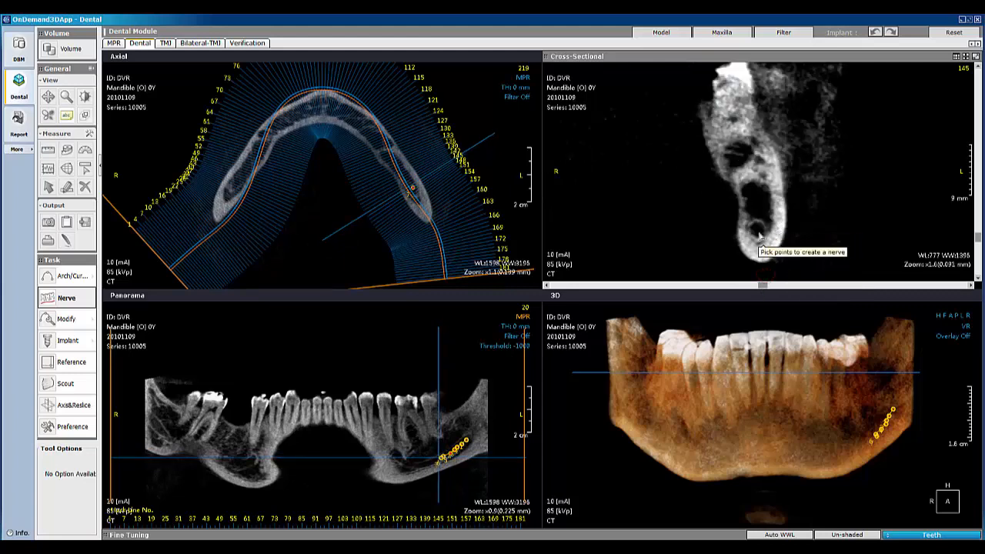
{"action": "left_click", "coordinate": [758, 231]}
{"action": "scroll", "coordinate": [787, 245], "scroll_direction": "down", "scroll_amount": 1}
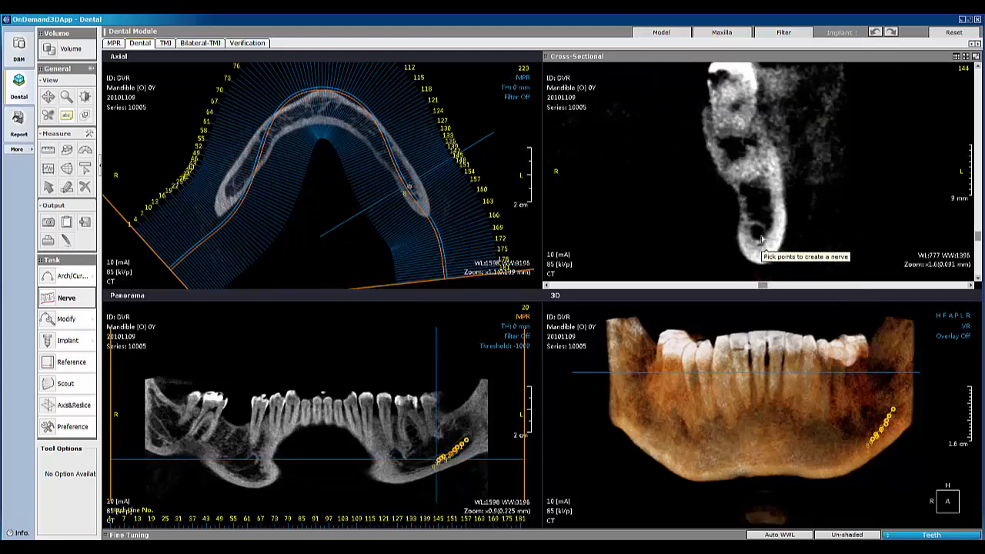
{"action": "left_click", "coordinate": [759, 239]}
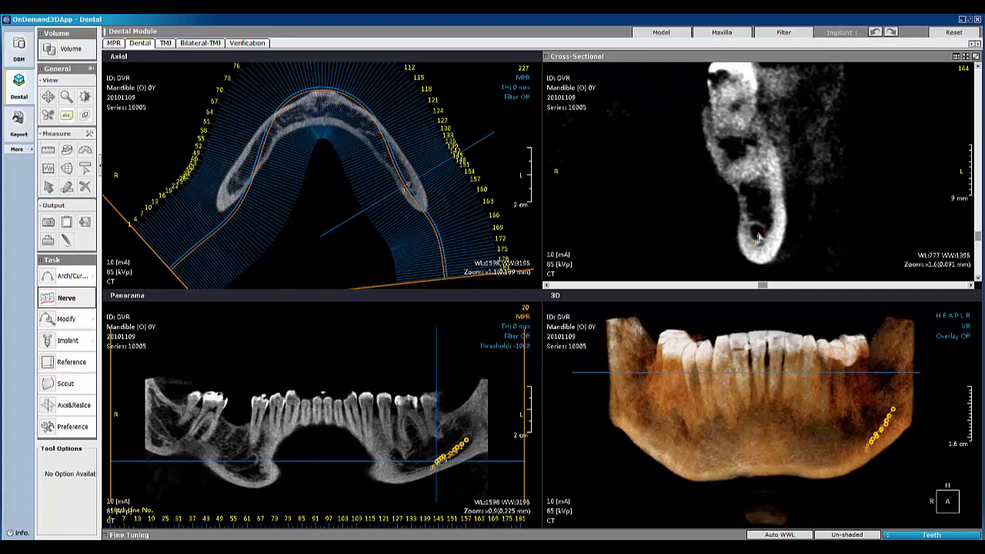
{"action": "scroll", "coordinate": [759, 239], "scroll_direction": "down", "scroll_amount": 1}
{"action": "double_click", "coordinate": [758, 239]}
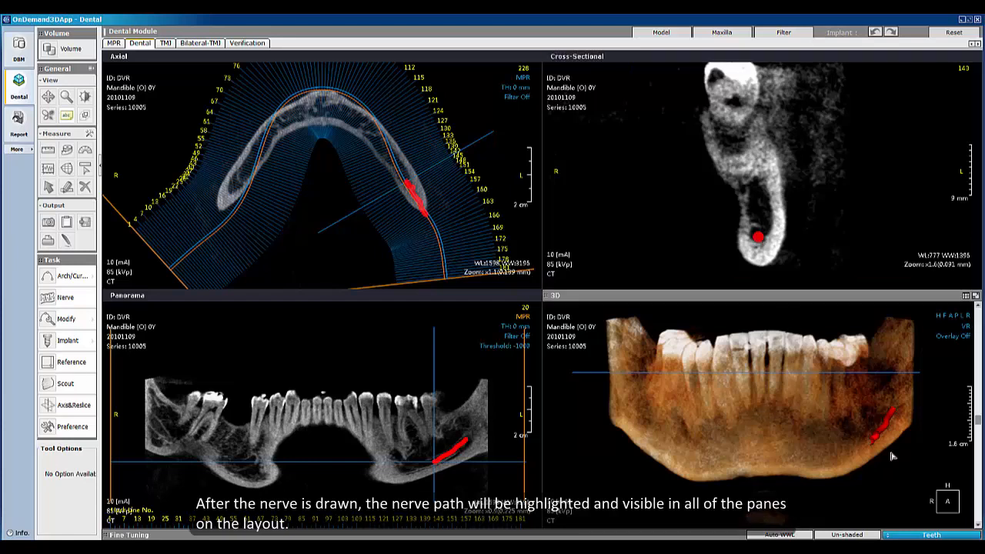
- Modify the traced nerve in the axial view by removing a middle control point, and delete the whole nerve mark
{"action": "left_click_drag", "start_coordinate": [892, 457], "coordinate": [939, 427]}
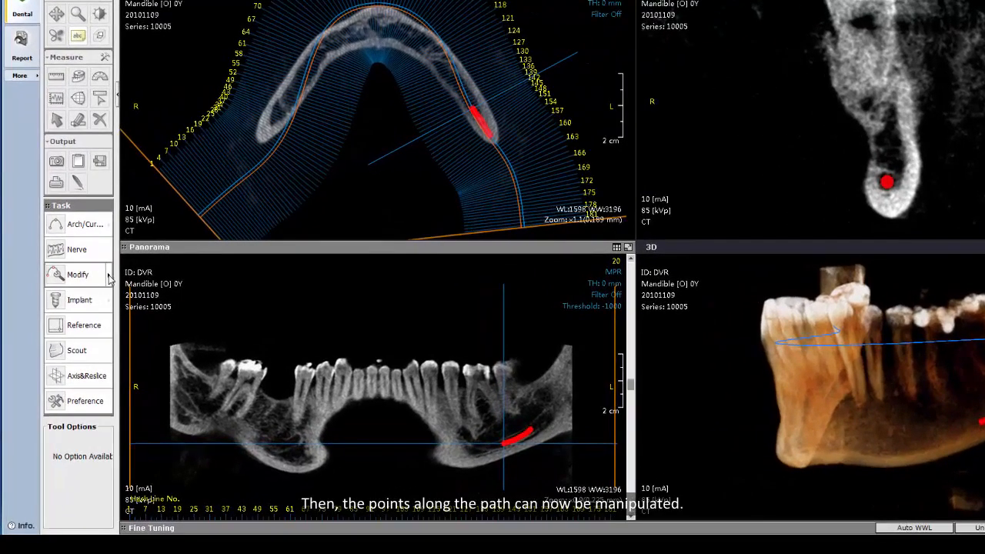
{"action": "left_click", "coordinate": [109, 275]}
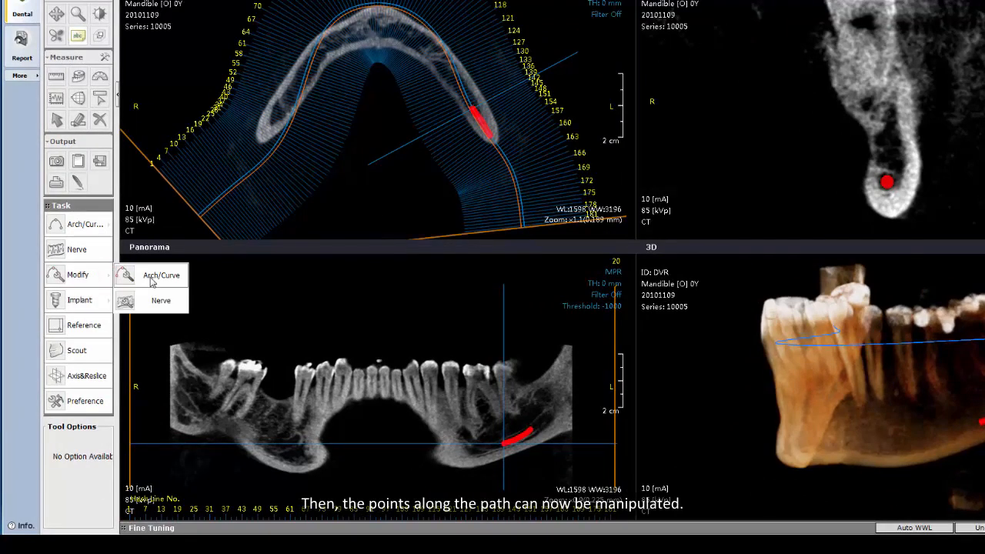
{"action": "left_click", "coordinate": [150, 304]}
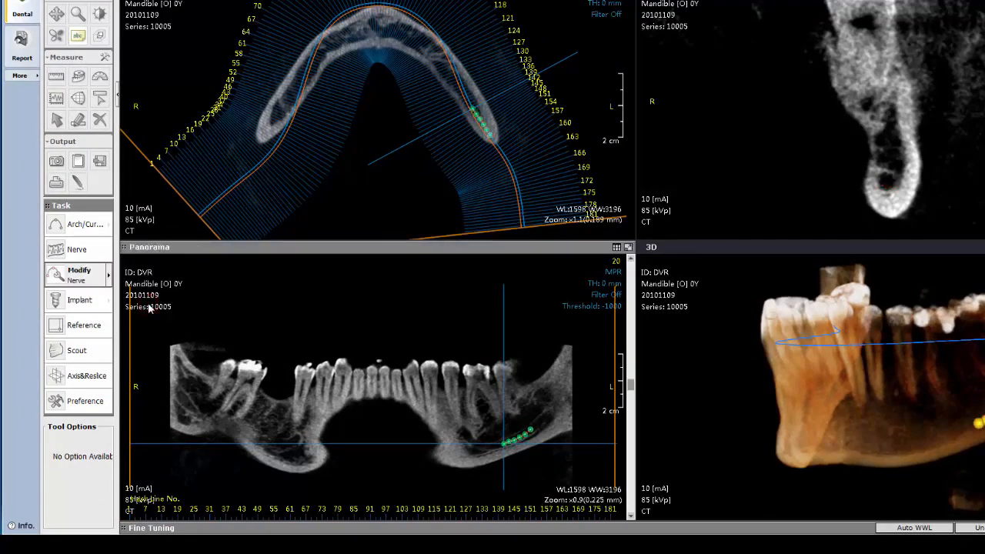
{"action": "right_click", "coordinate": [484, 129]}
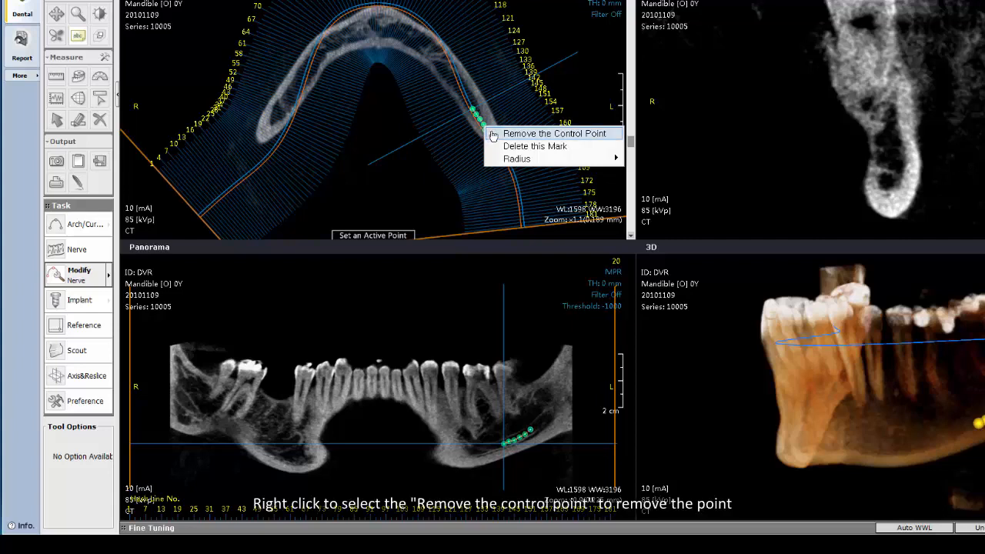
{"action": "left_click", "coordinate": [493, 133]}
{"action": "right_click", "coordinate": [480, 123]}
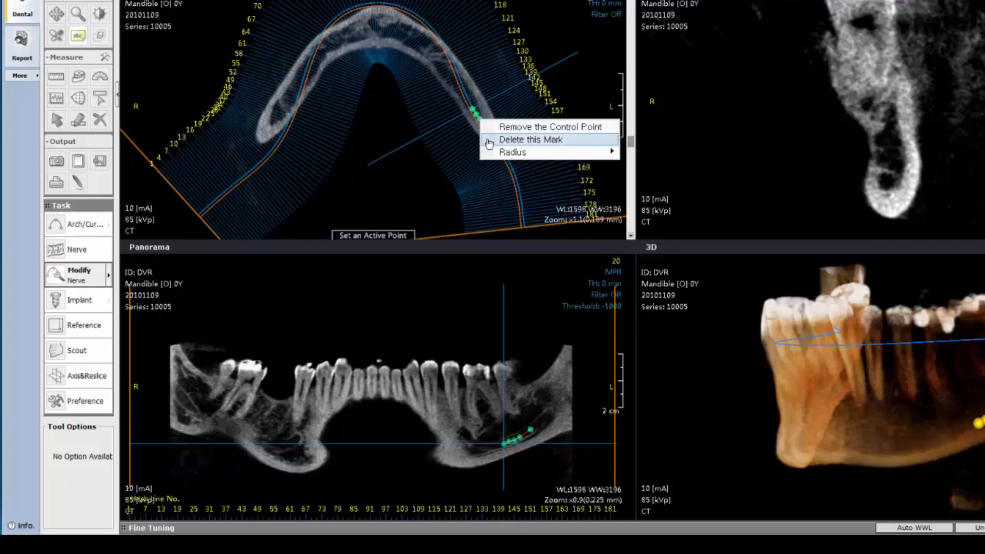
{"action": "left_click", "coordinate": [489, 140]}
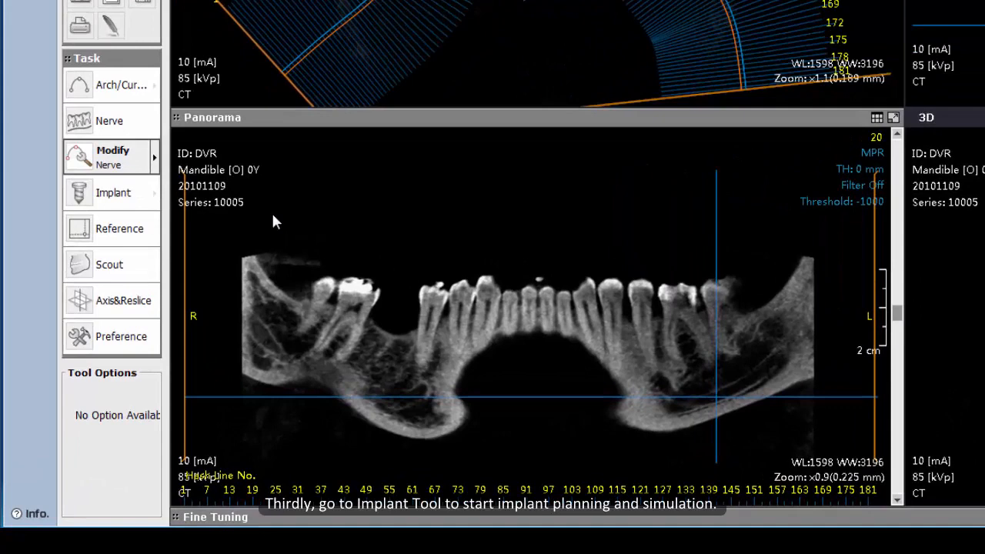
- Choose the Osstem GS II RBM fixture GS2W5015R01, diameter 5.00 and length 15.00, from the implant library using Pick & Place
{"action": "left_click", "coordinate": [113, 184]}
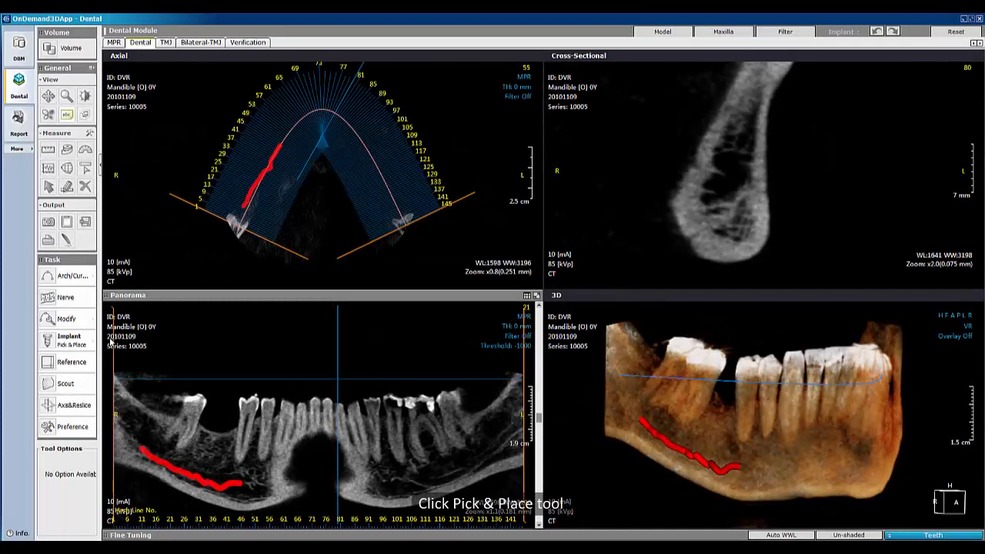
{"action": "left_click", "coordinate": [93, 340]}
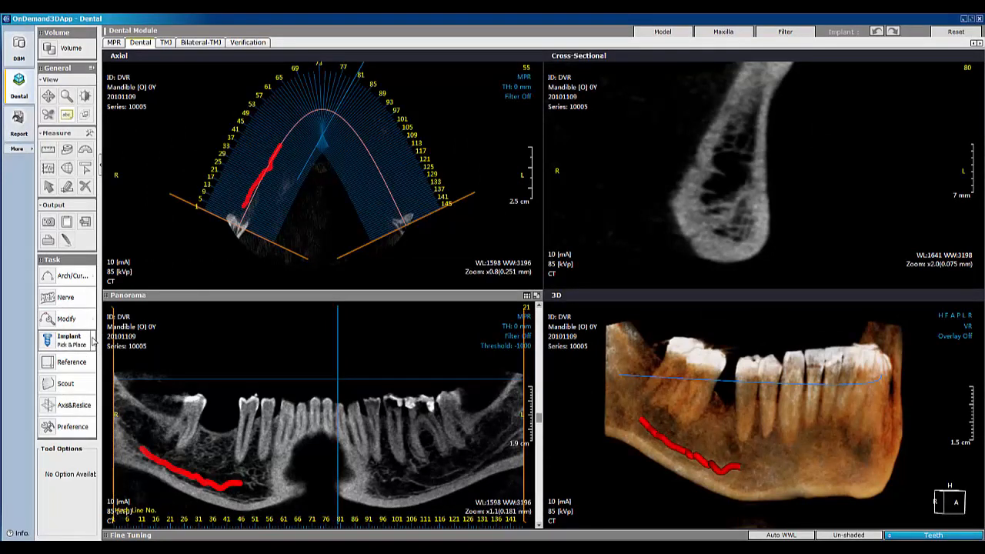
{"action": "left_click", "coordinate": [133, 345]}
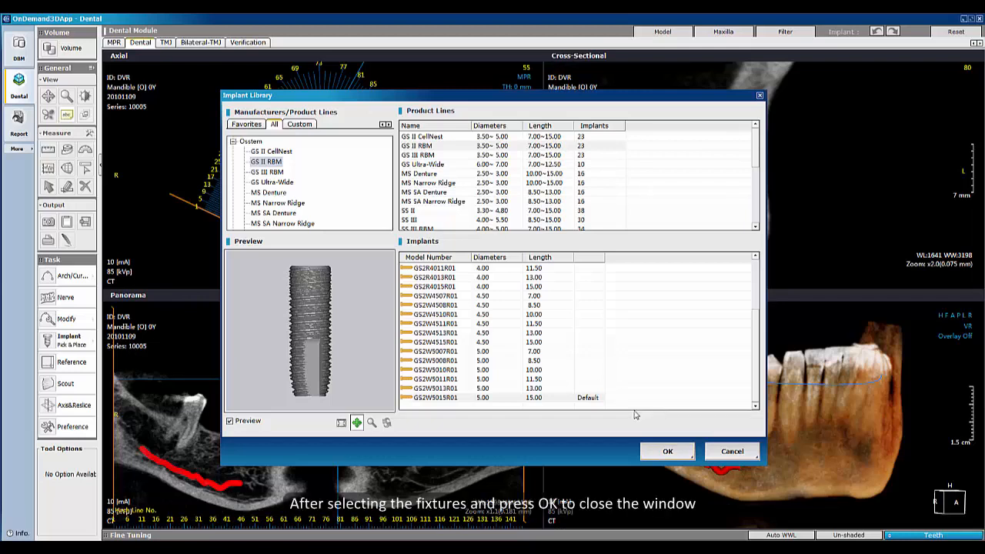
{"action": "left_click", "coordinate": [587, 399]}
{"action": "left_click", "coordinate": [660, 451]}
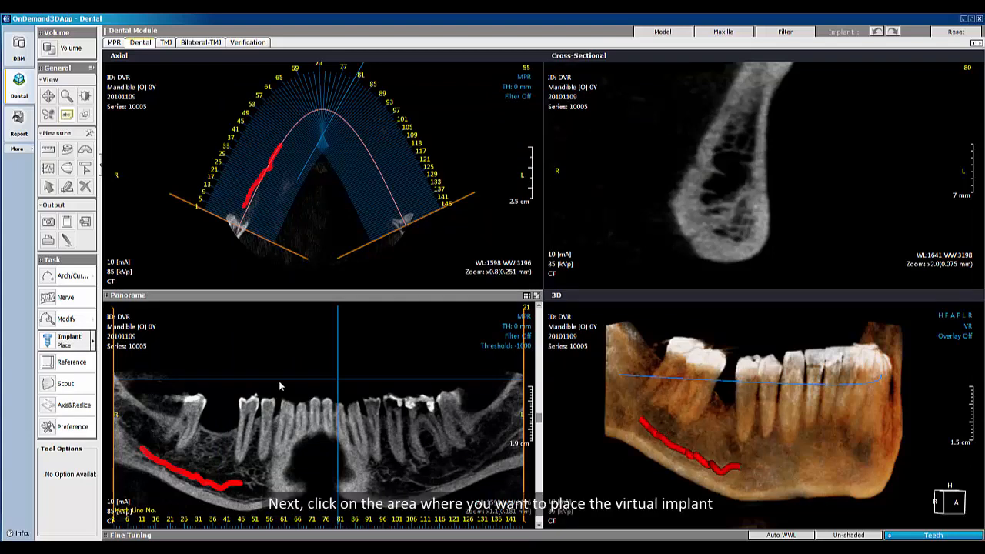
- Place the virtual implant in the gap on the panorama's right side and assign it to mandible tooth 46
{"action": "left_click", "coordinate": [212, 443]}
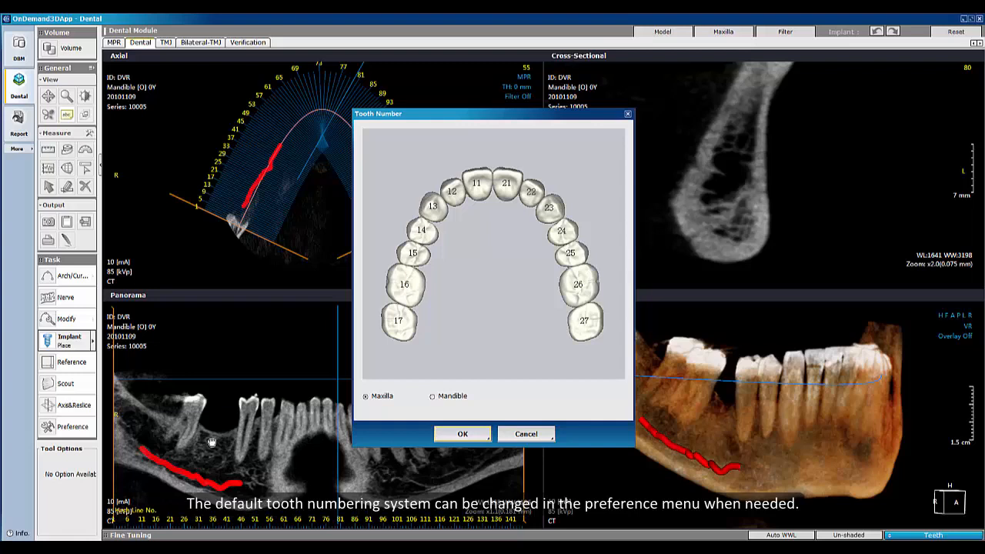
{"action": "left_click", "coordinate": [432, 397]}
{"action": "left_click", "coordinate": [416, 223]}
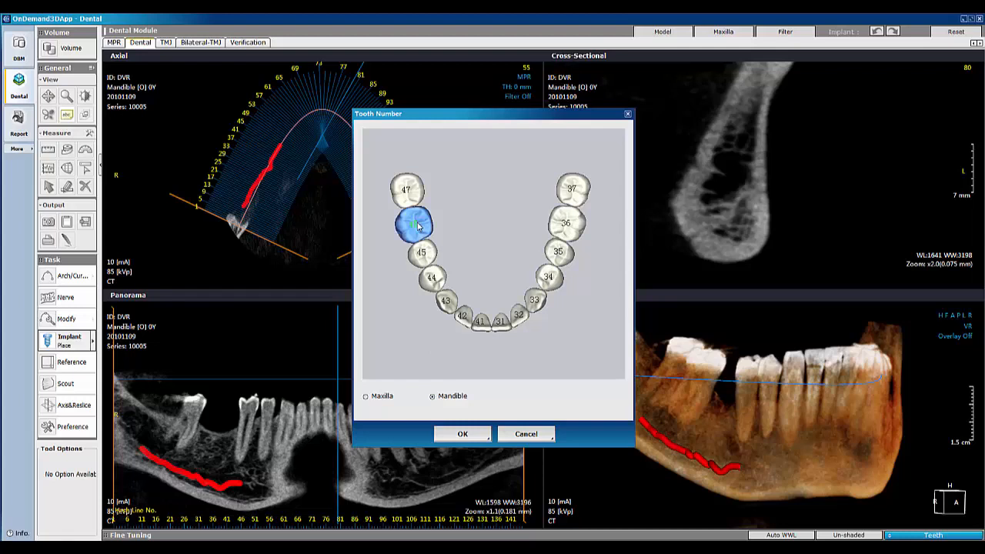
{"action": "left_click", "coordinate": [460, 435]}
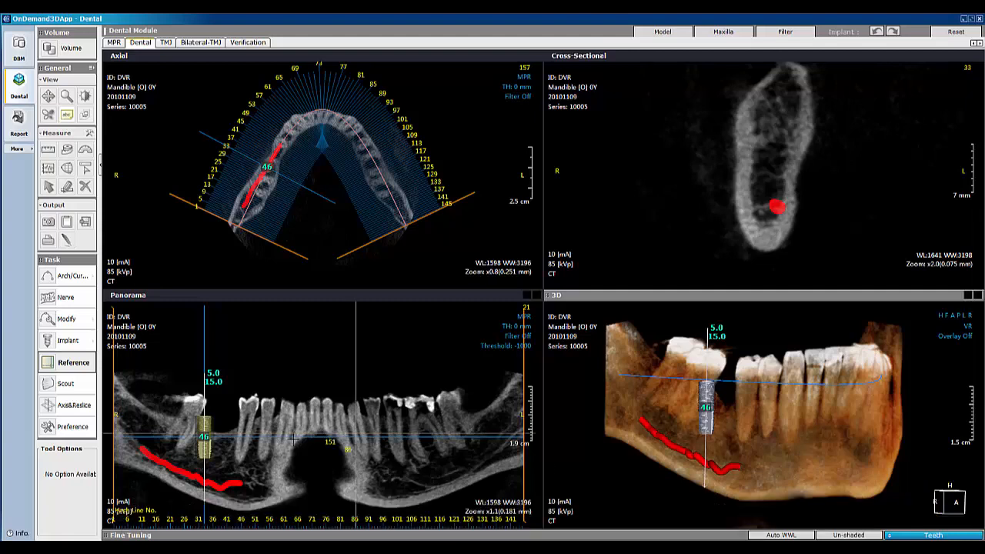
- Move the tooth 46 implant into the gap toward the premolars in the panorama and tilt its axis
{"action": "left_click_drag", "start_coordinate": [203, 435], "coordinate": [216, 435]}
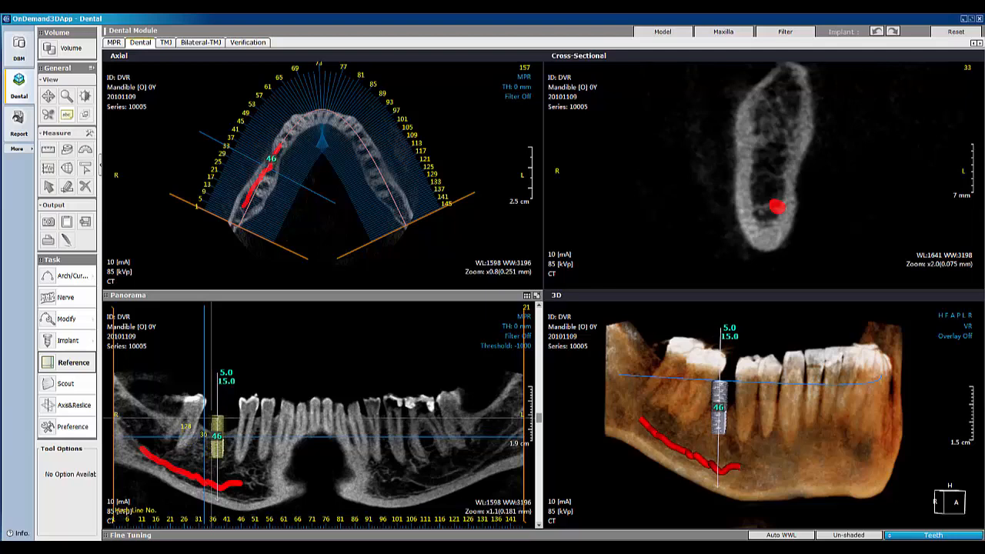
{"action": "left_click_drag", "start_coordinate": [214, 414], "coordinate": [214, 435]}
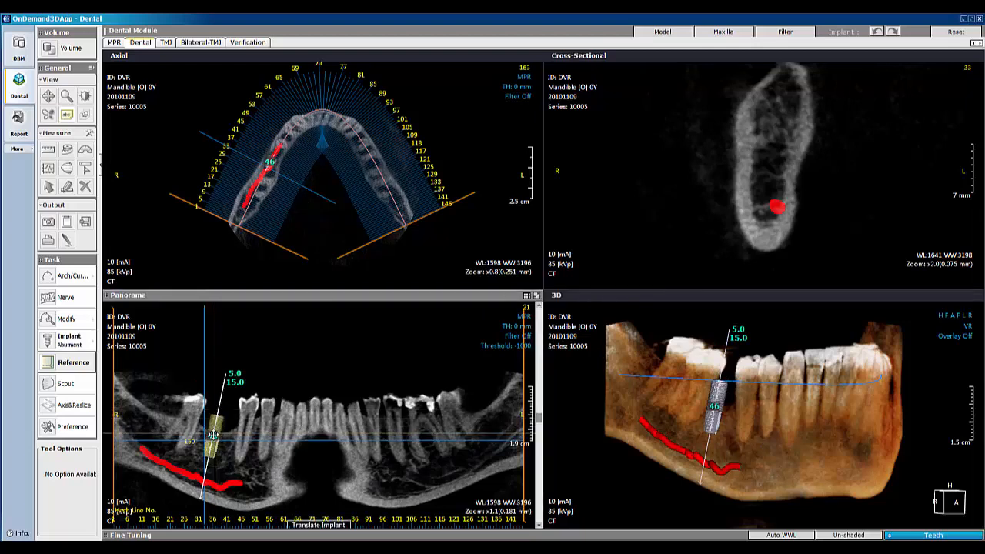
- Attach abutment GS17MAS4820, with a height of 6.77 and gingival height of 2.50, to the tooth 46 fixture
{"action": "right_click", "coordinate": [213, 435]}
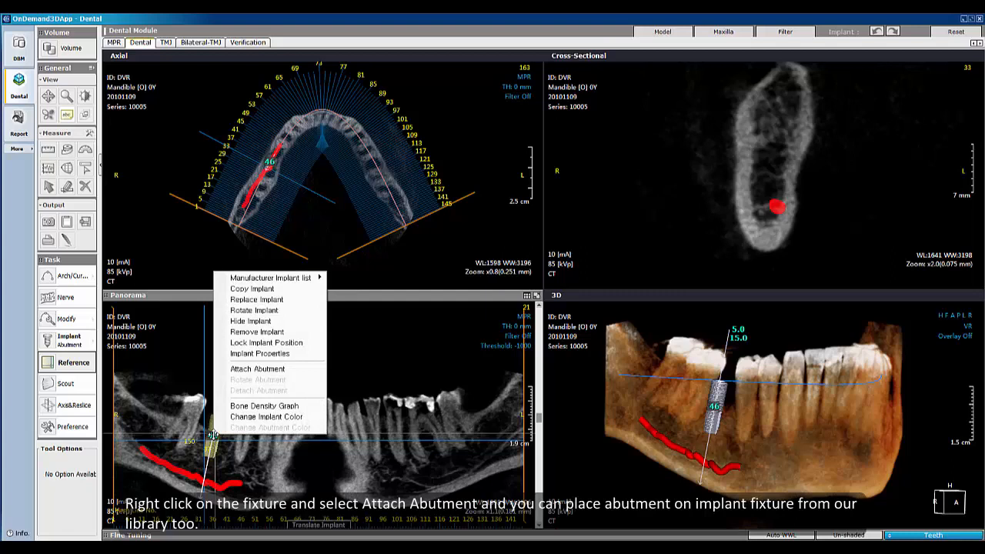
{"action": "left_click", "coordinate": [226, 368]}
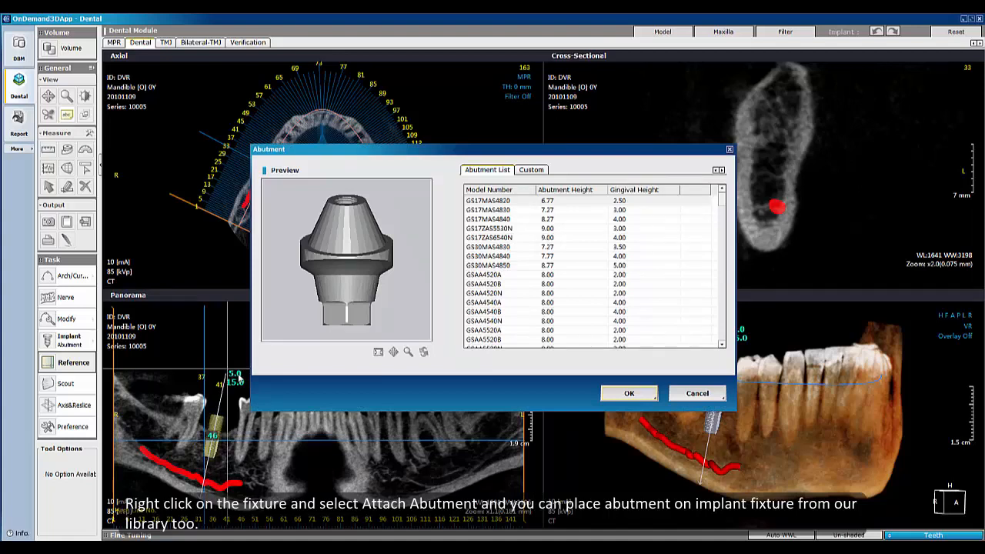
{"action": "left_click", "coordinate": [512, 202]}
{"action": "left_click", "coordinate": [620, 394]}
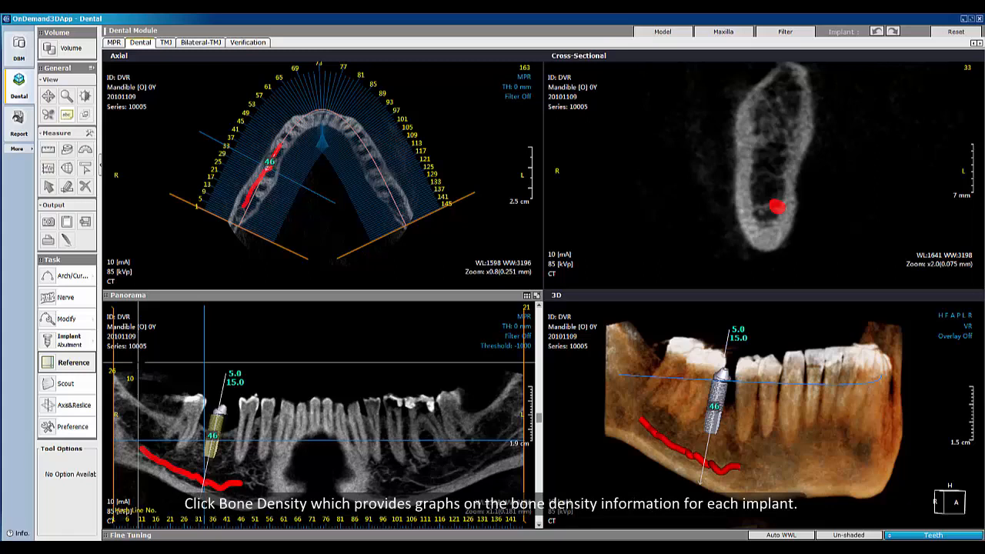
- Examine the bone density around the placed implant with the Bone Density tool
{"action": "left_click", "coordinate": [93, 344]}
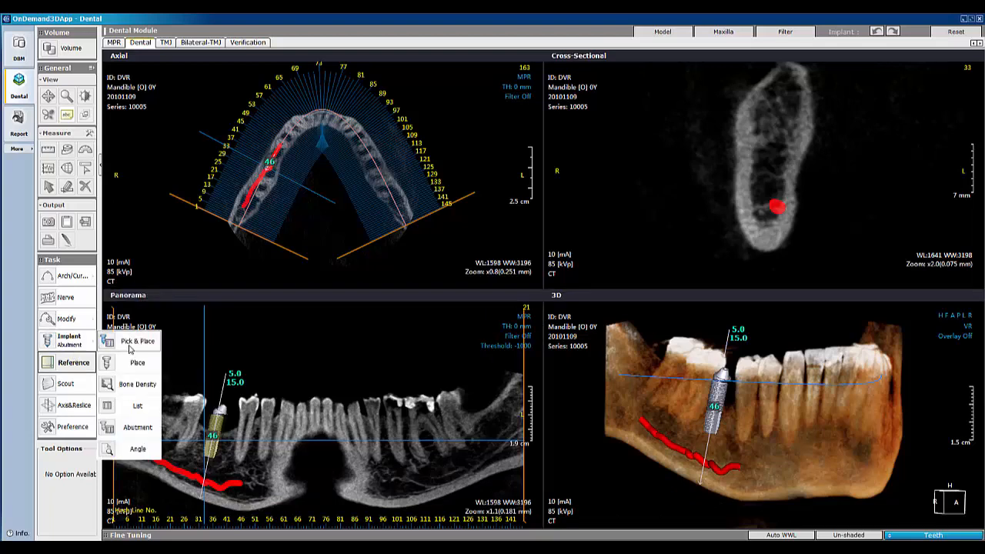
{"action": "left_click", "coordinate": [116, 386]}
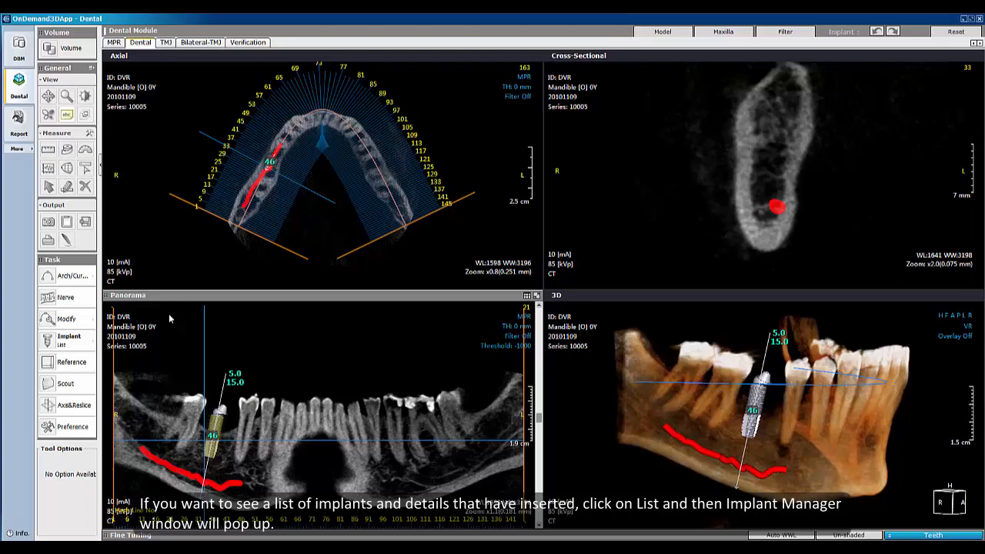
- List the placed implants in the Implant Manager, hide implant 46, and apply the change
{"action": "left_click", "coordinate": [92, 341]}
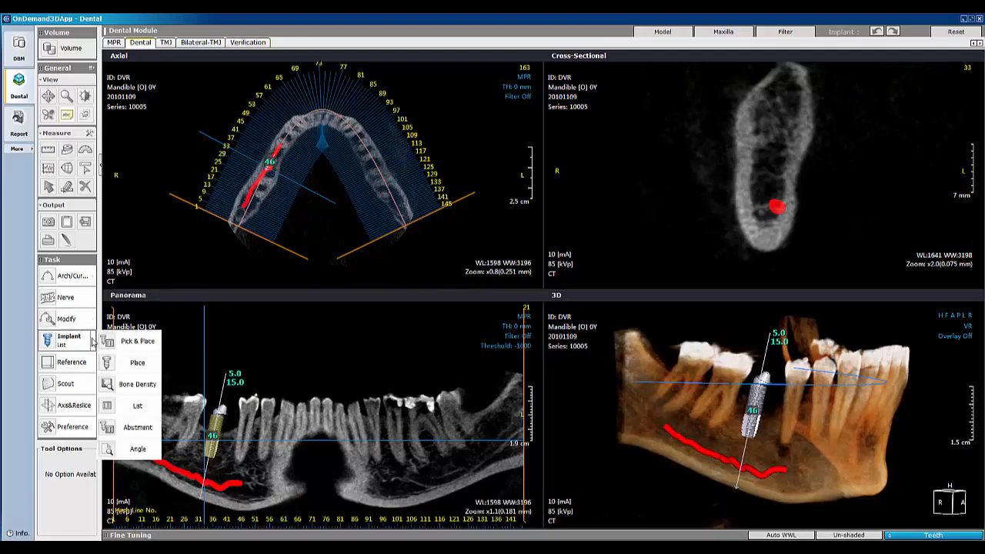
{"action": "left_click", "coordinate": [109, 407]}
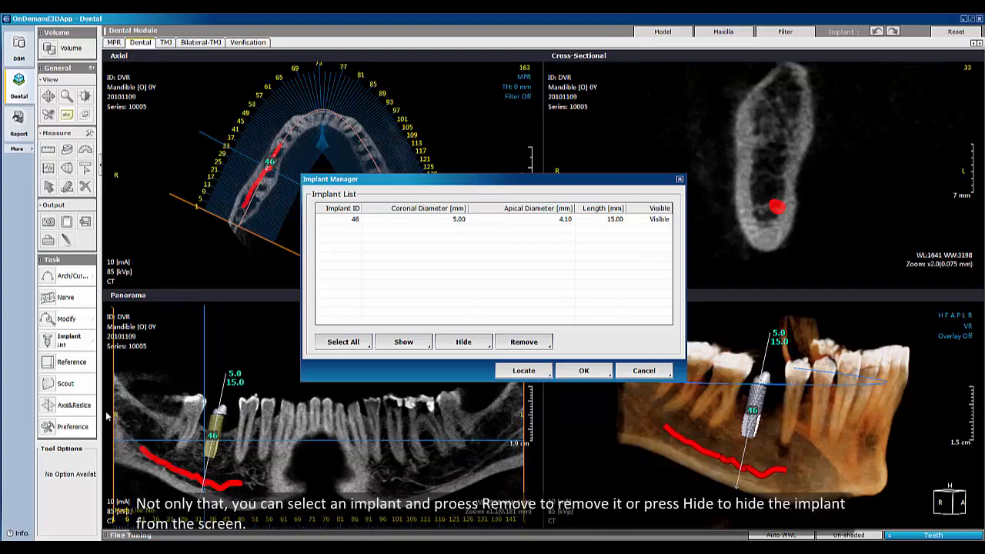
{"action": "left_click", "coordinate": [405, 220]}
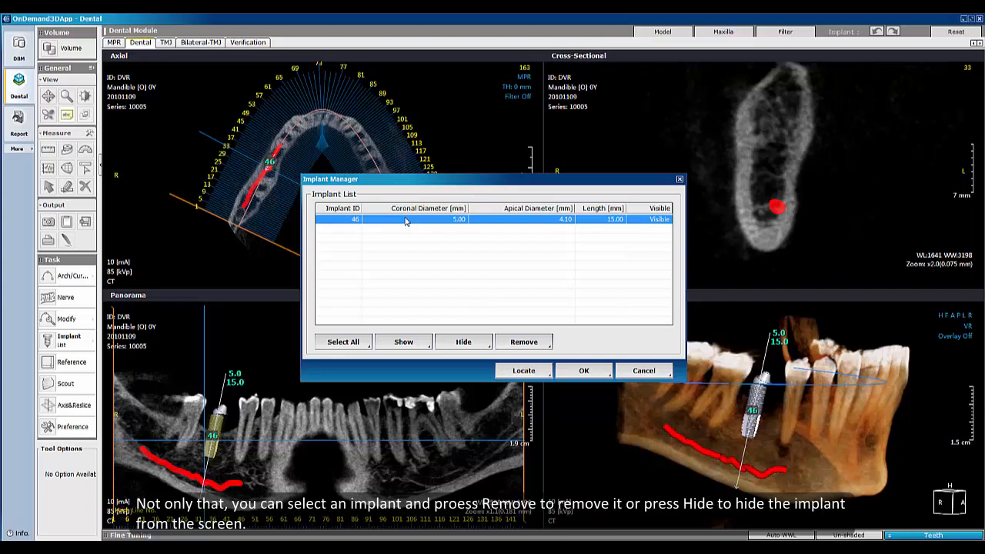
{"action": "left_click", "coordinate": [464, 341]}
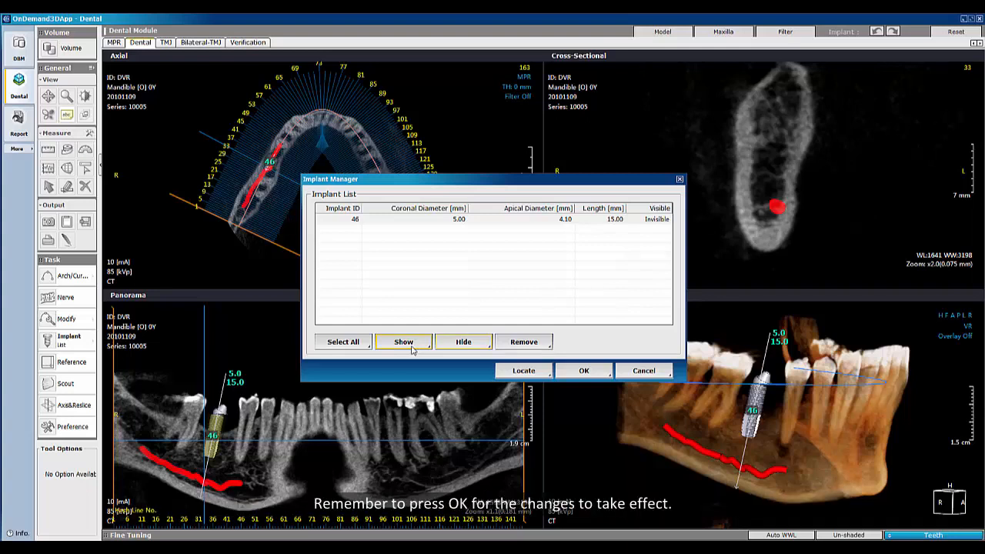
{"action": "left_click", "coordinate": [569, 372]}
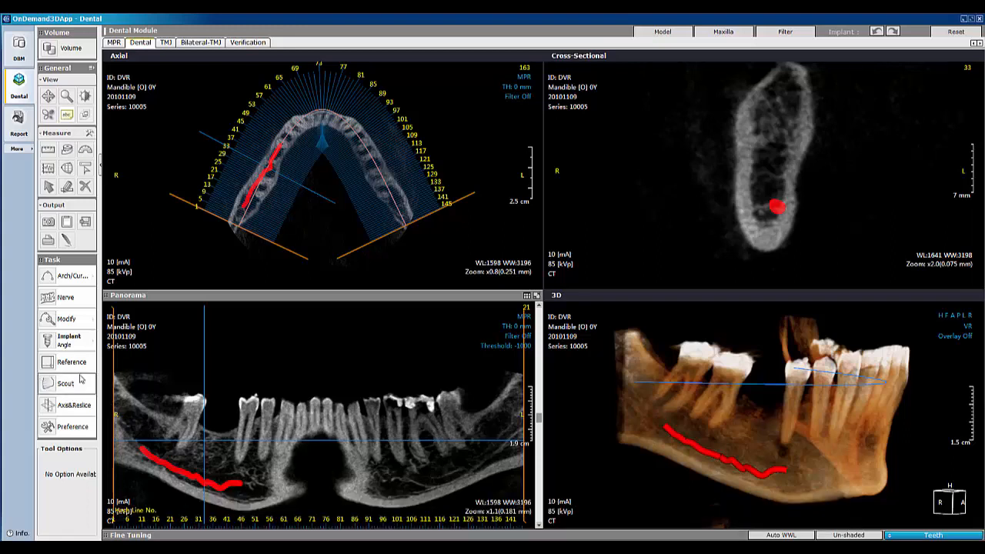
- Examine the Angle tool's implant pair selection for calculating the angle between two implants, and close it
{"action": "left_click", "coordinate": [85, 345]}
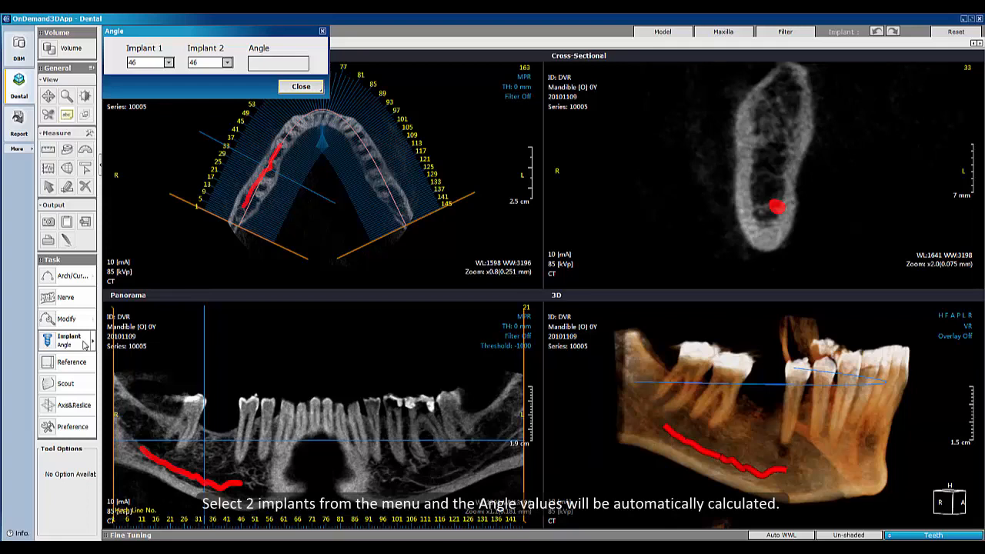
{"action": "left_click", "coordinate": [309, 89]}
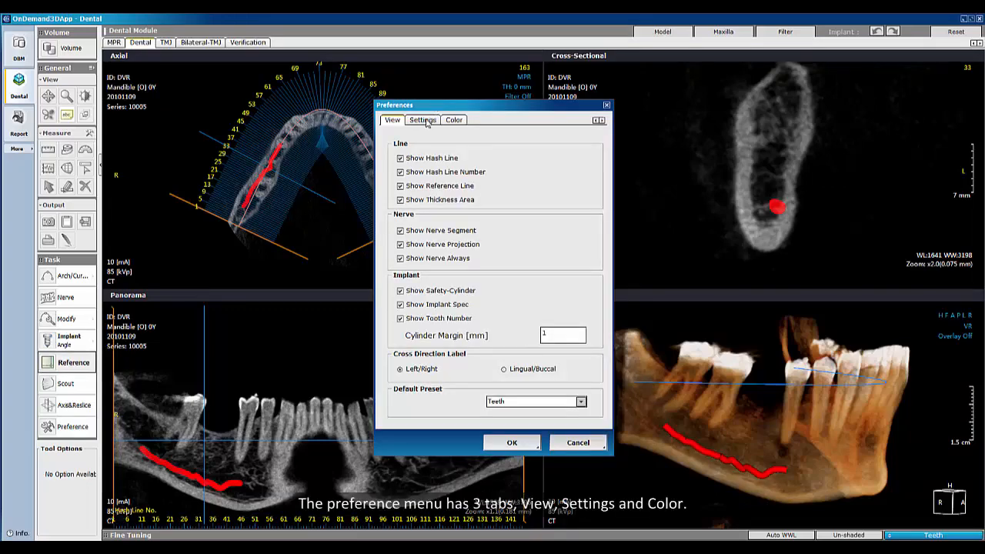
- Review the View, Settings and Color preferences for lines, nerves, implants, intervals and tooth numbering
{"action": "left_click", "coordinate": [426, 121]}
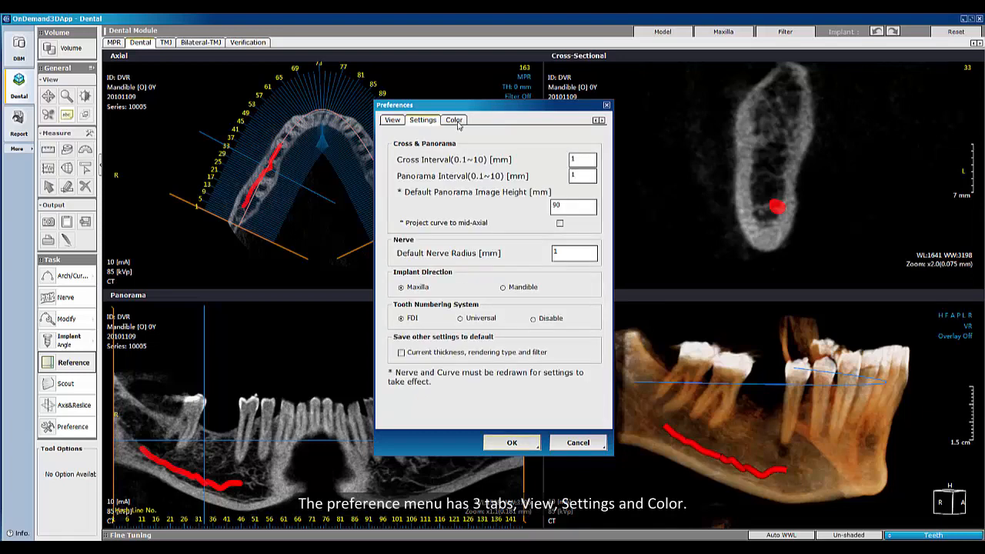
{"action": "left_click", "coordinate": [457, 122]}
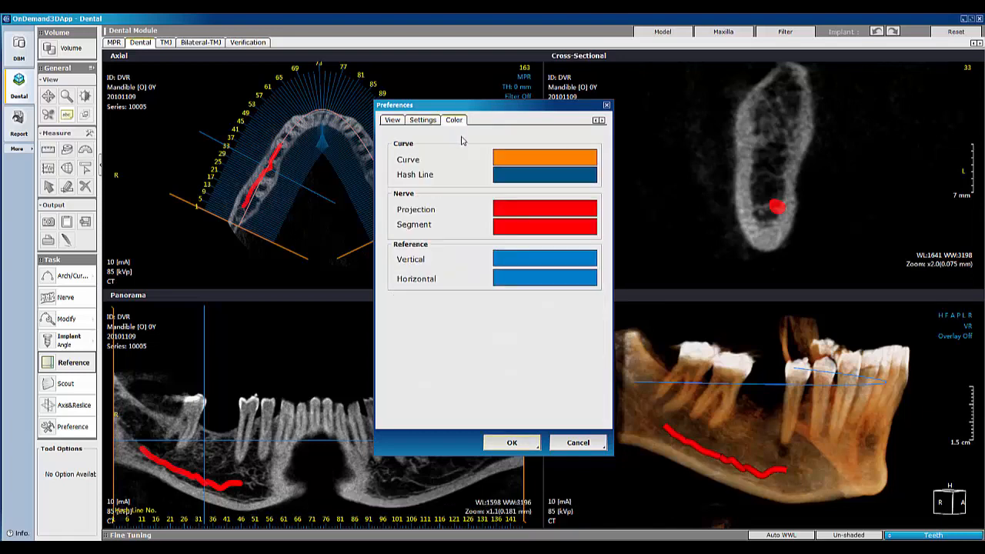
{"action": "left_click", "coordinate": [393, 121]}
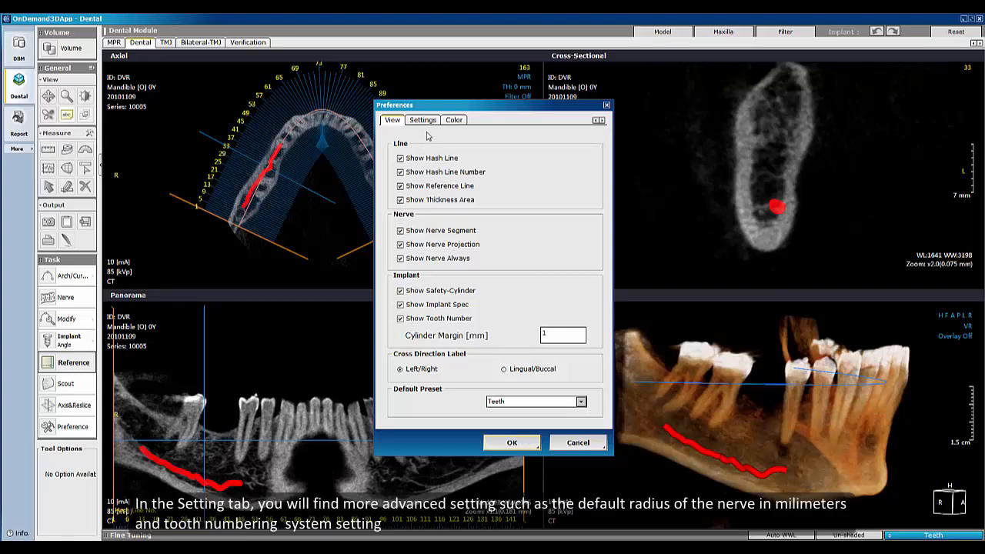
{"action": "left_click", "coordinate": [428, 123]}
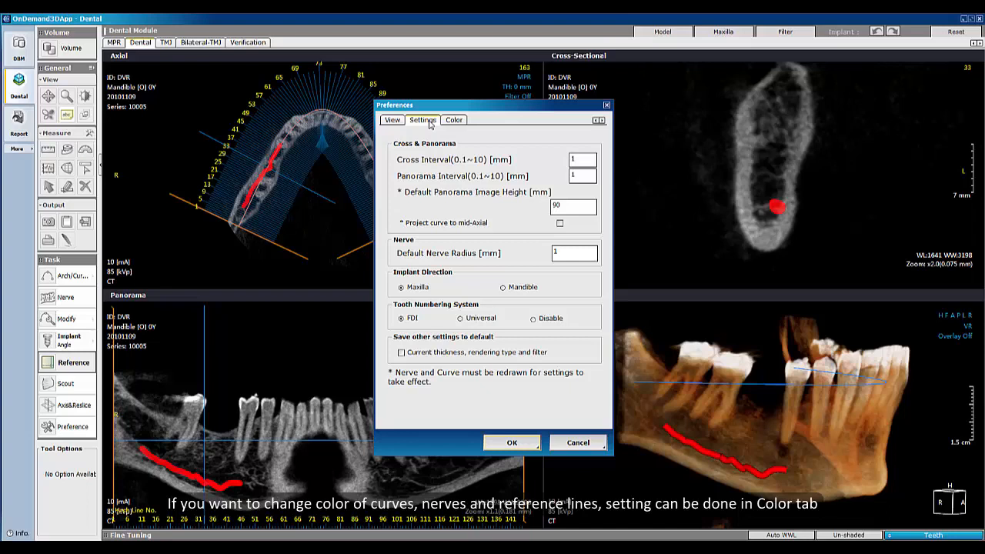
{"action": "left_click", "coordinate": [454, 121]}
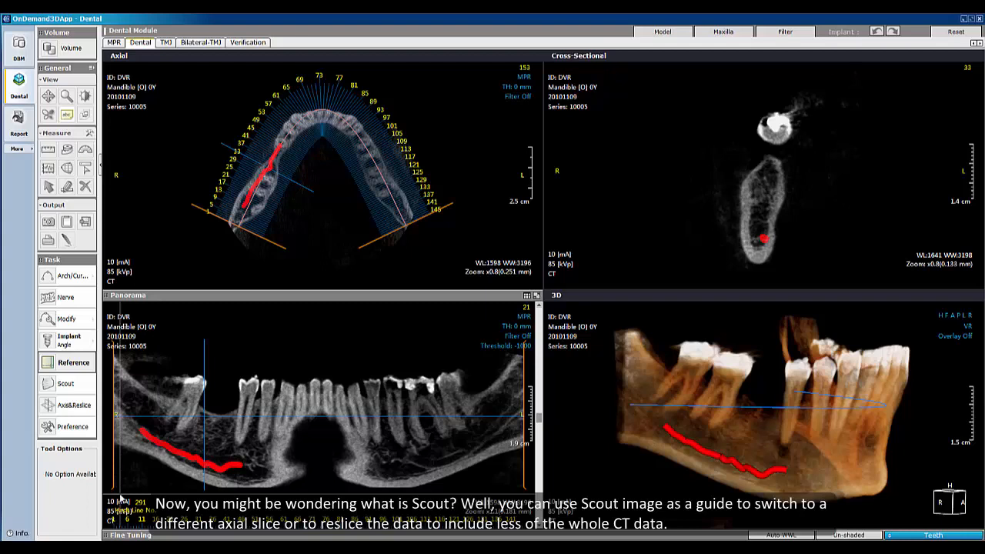
- Shrink the panorama image area from its upper and lower edges around the mandible using the Scout image
{"action": "left_click", "coordinate": [70, 383]}
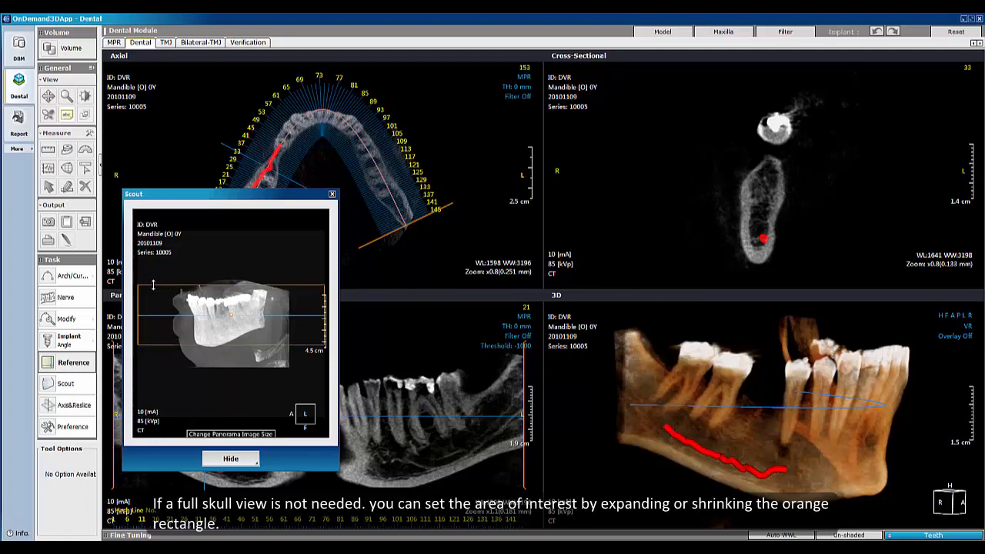
{"action": "left_click_drag", "start_coordinate": [153, 290], "coordinate": [153, 290]}
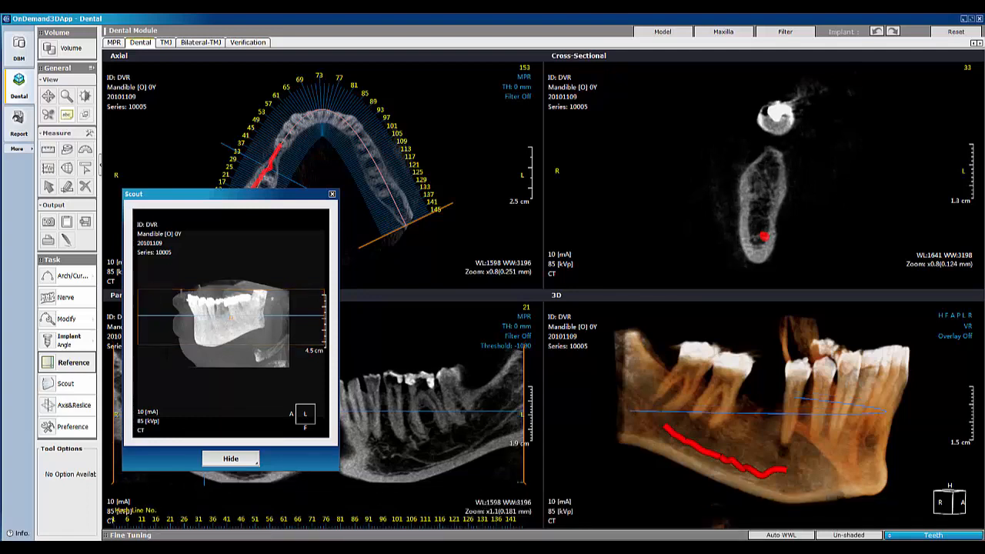
{"action": "left_click_drag", "start_coordinate": [168, 342], "coordinate": [170, 331]}
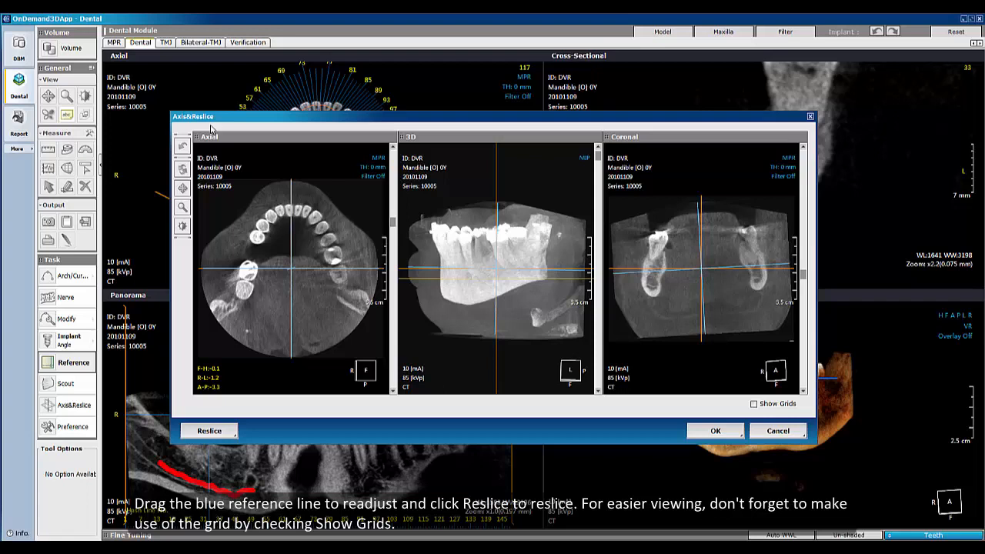
- Tilt the volume to R-L -7.2 in Axis & Reslice with grids shown, and store the resliced series in the Master Database
{"action": "left_click", "coordinate": [754, 403]}
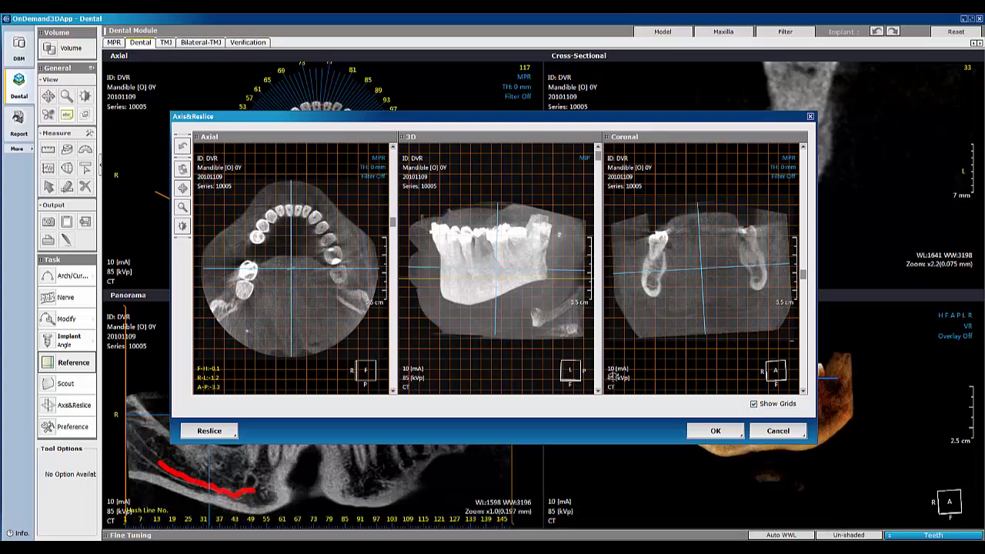
{"action": "left_click_drag", "start_coordinate": [533, 357], "coordinate": [524, 361]}
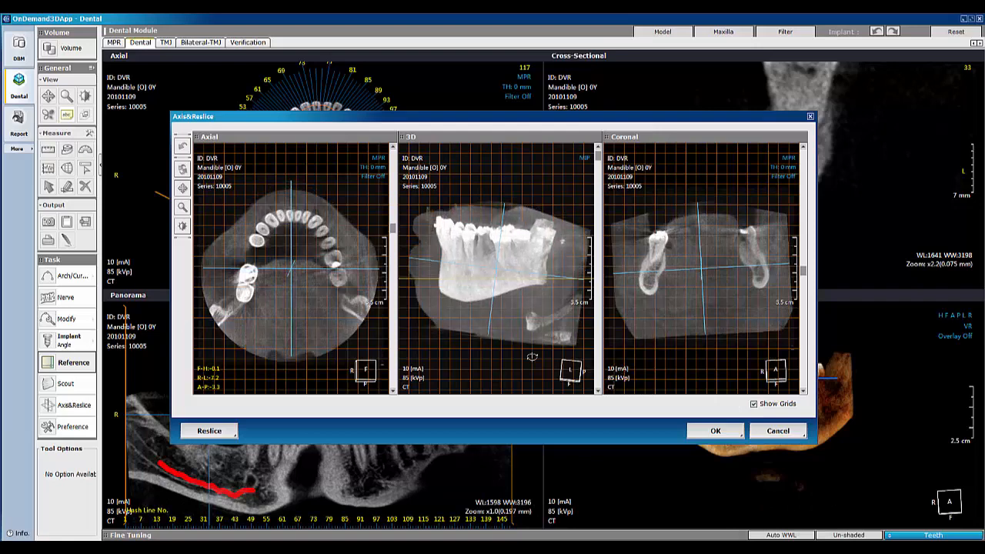
{"action": "left_click", "coordinate": [209, 432]}
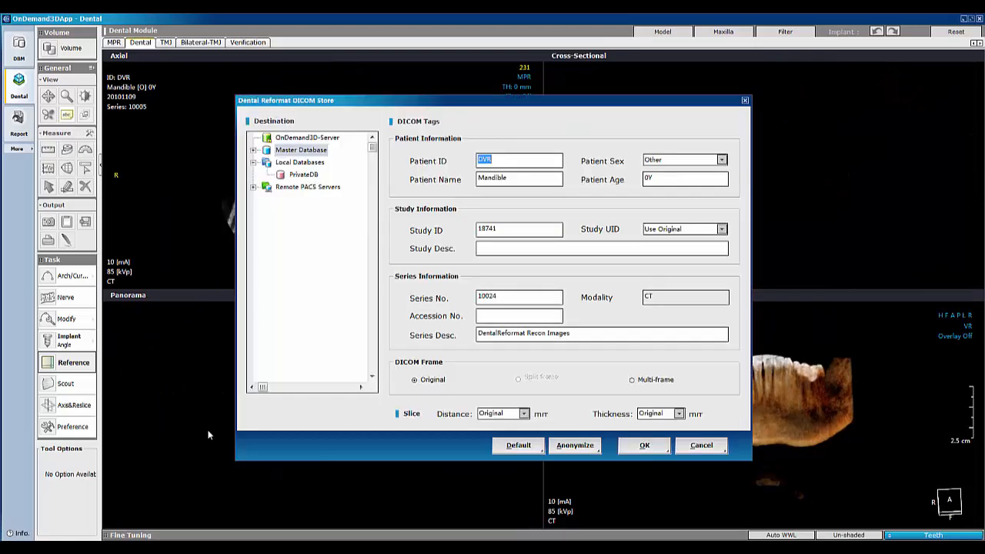
{"action": "left_click", "coordinate": [645, 445]}
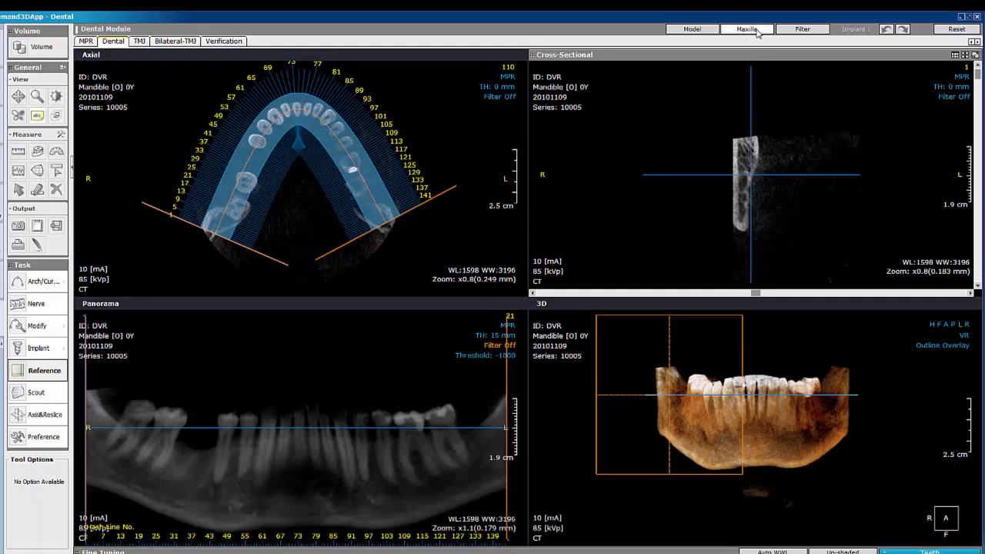
- Select Maxilla as the jaw and load model 141800 for model alignment with a surface density of 845
{"action": "left_click", "coordinate": [746, 29]}
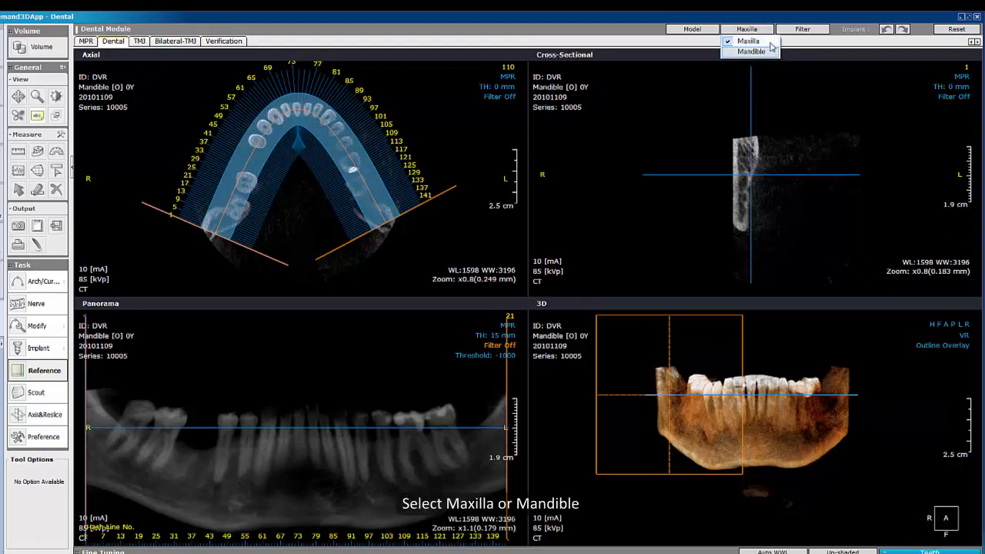
{"action": "left_click", "coordinate": [748, 40]}
{"action": "left_click", "coordinate": [714, 31]}
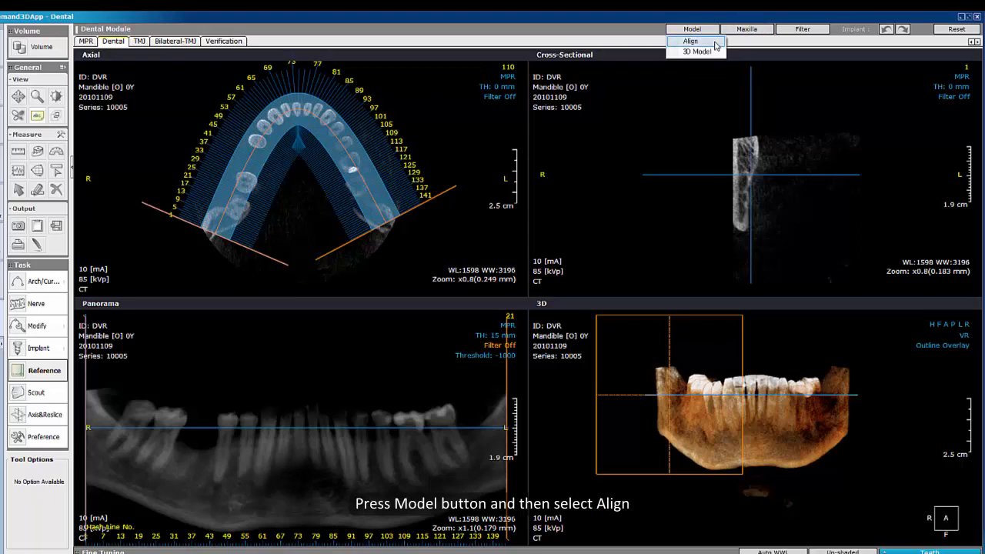
{"action": "left_click", "coordinate": [716, 43]}
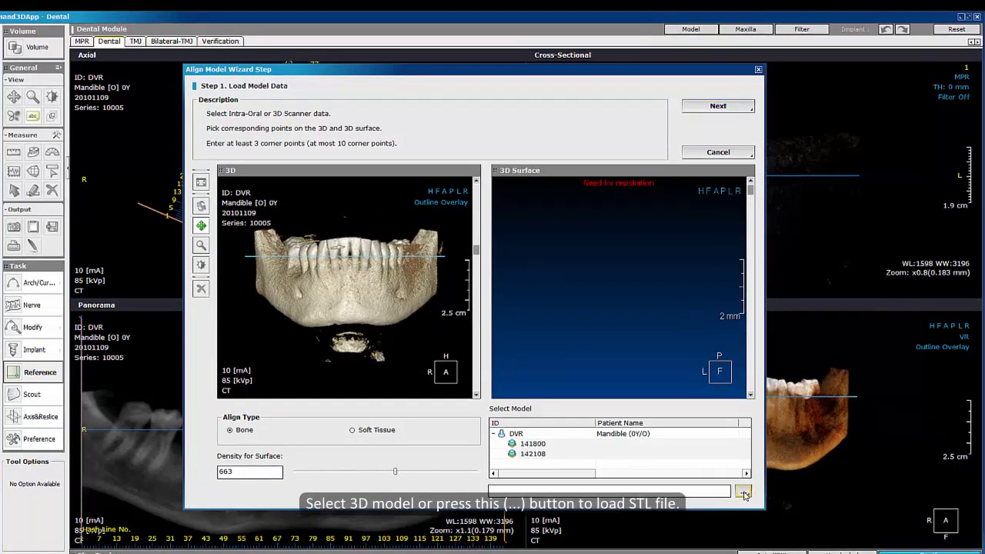
{"action": "left_click", "coordinate": [555, 444]}
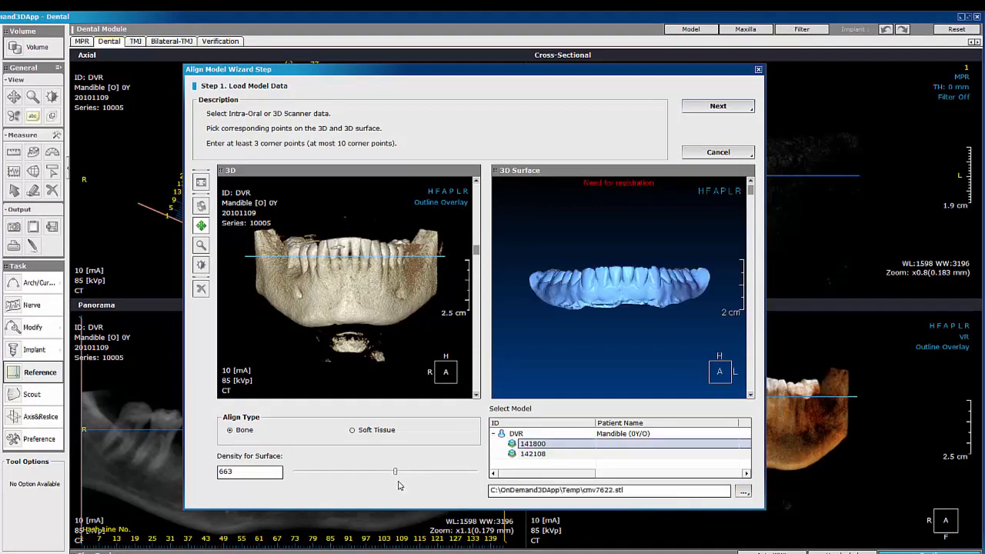
{"action": "mouse_move", "coordinate": [396, 477]}
{"action": "left_mouse_down"}
{"action": "mouse_move", "coordinate": [377, 477]}
{"action": "mouse_move", "coordinate": [408, 474]}
{"action": "left_mouse_up"}
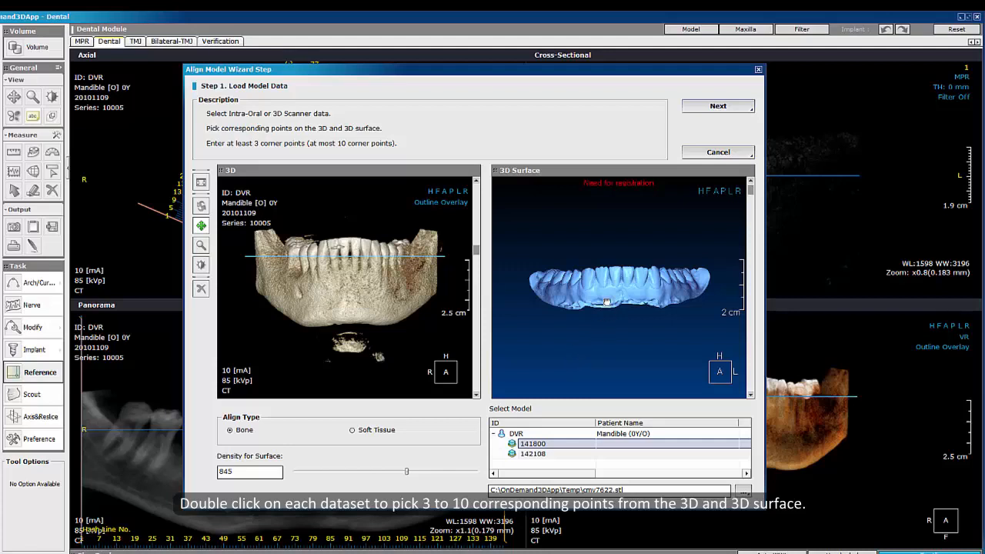
- Turn both 3D views to show the teeth from above and mark three corresponding points at the front teeth and on either side of the arch
{"action": "left_click_drag", "start_coordinate": [613, 289], "coordinate": [613, 314]}
{"action": "left_click_drag", "start_coordinate": [375, 266], "coordinate": [387, 313]}
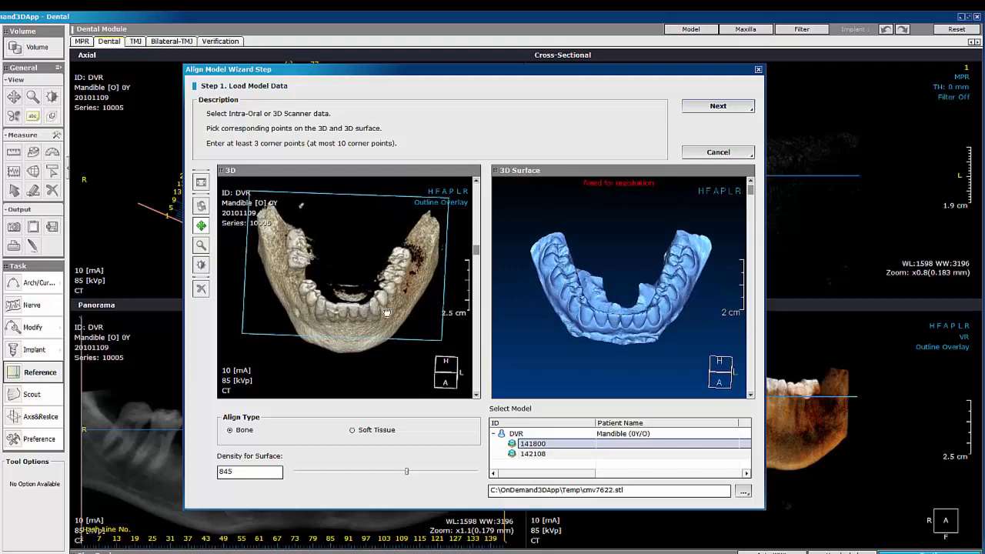
{"action": "left_click", "coordinate": [613, 316]}
{"action": "left_click", "coordinate": [382, 291]}
{"action": "left_click", "coordinate": [665, 296]}
{"action": "left_click", "coordinate": [306, 284]}
{"action": "left_click", "coordinate": [567, 289]}
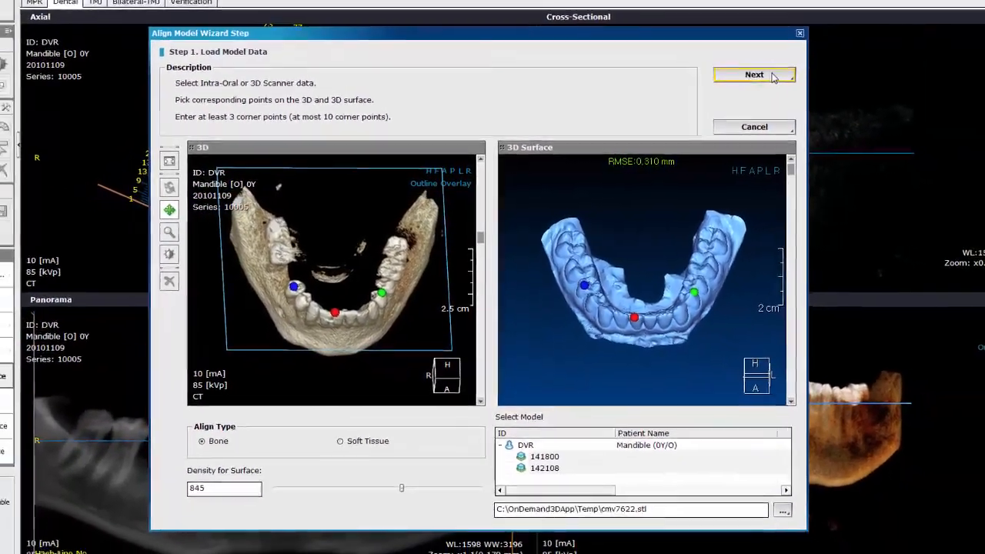
- Register the surface model to the CT, check its contour through the axial and cross-sectional slices, and complete the alignment
{"action": "left_click", "coordinate": [754, 74]}
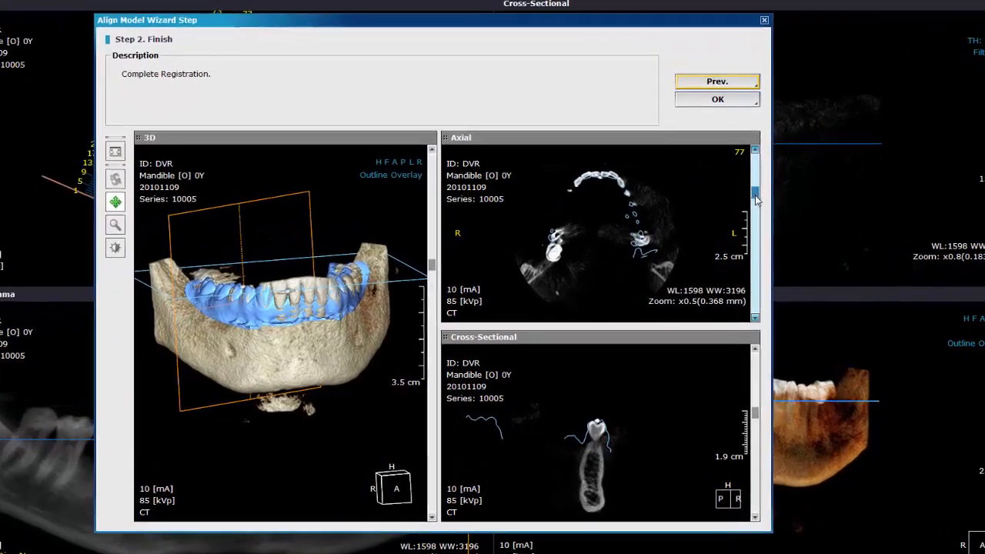
{"action": "left_click_drag", "start_coordinate": [753, 209], "coordinate": [753, 226]}
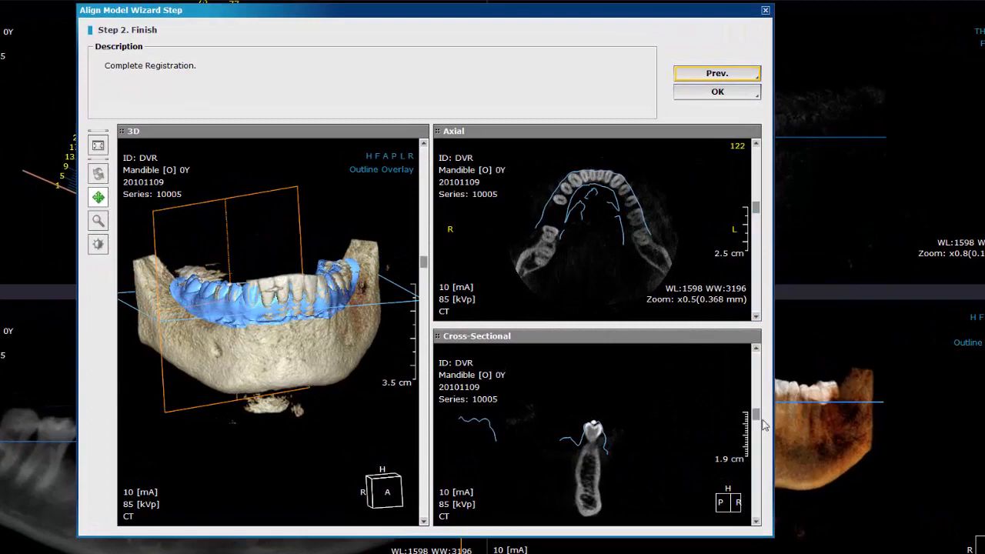
{"action": "left_click_drag", "start_coordinate": [756, 415], "coordinate": [756, 433]}
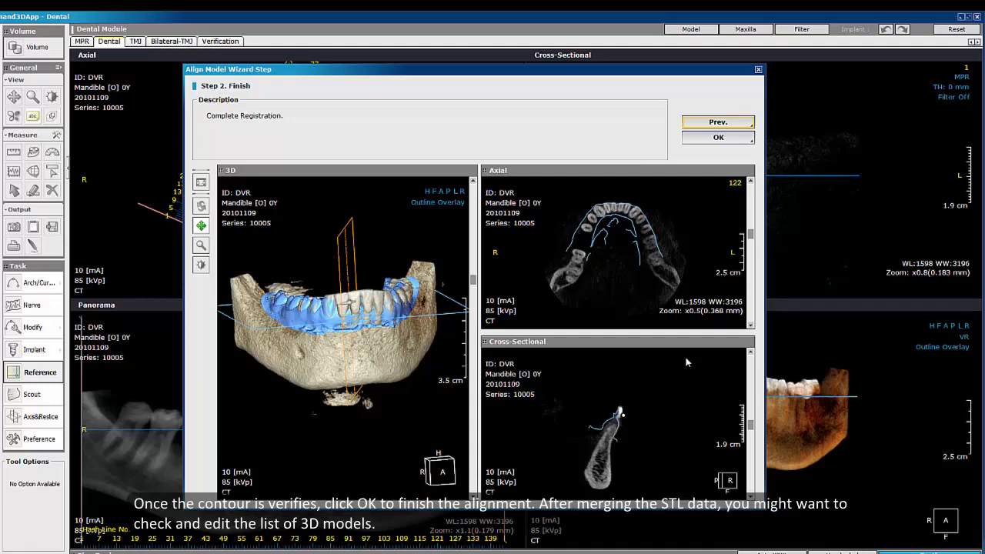
{"action": "left_click", "coordinate": [725, 142]}
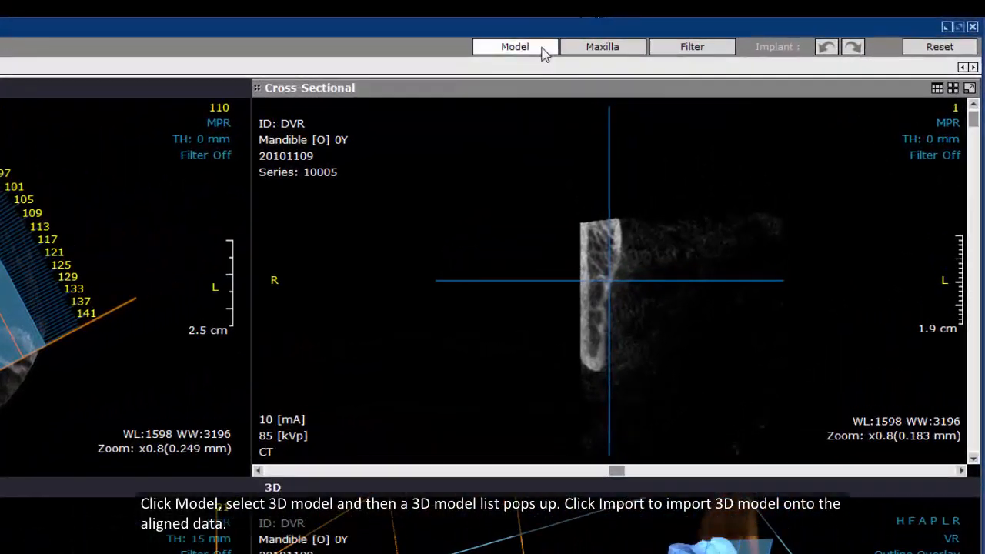
- Import the surface file PreparationScan (2)-crown into the 3D Model List as object "test", assigned to Patient
{"action": "left_click", "coordinate": [542, 49]}
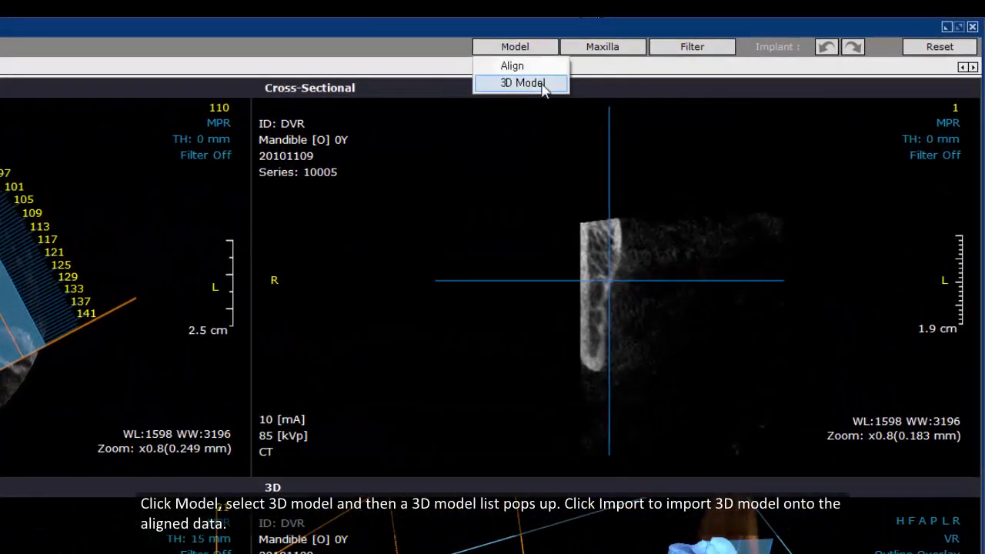
{"action": "left_click", "coordinate": [543, 89]}
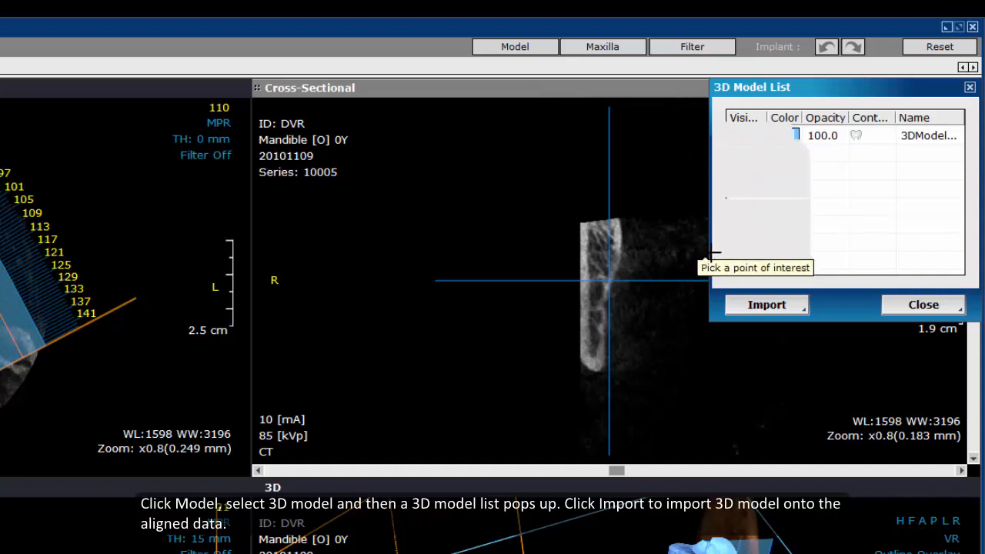
{"action": "left_click", "coordinate": [773, 304]}
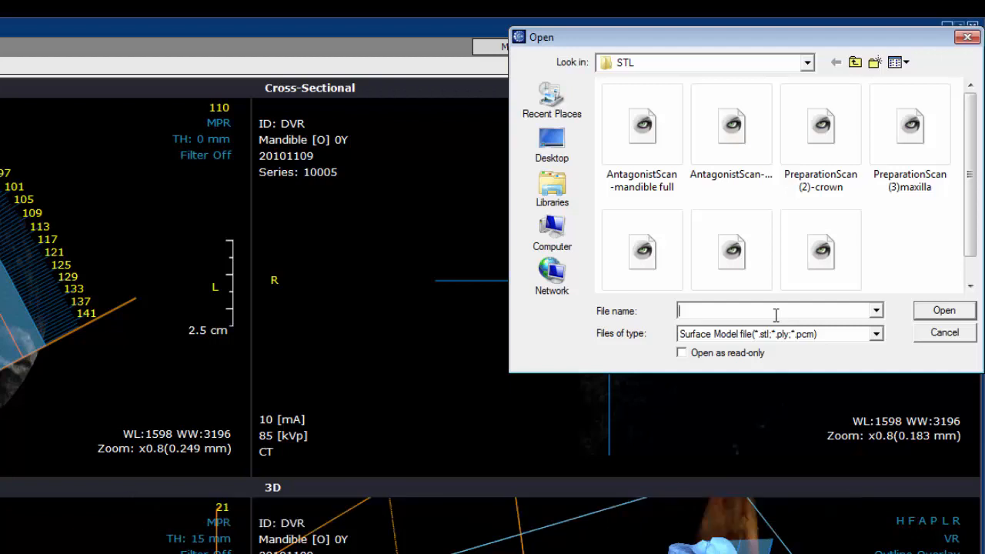
{"action": "left_click", "coordinate": [831, 182]}
{"action": "double_click", "coordinate": [828, 180]}
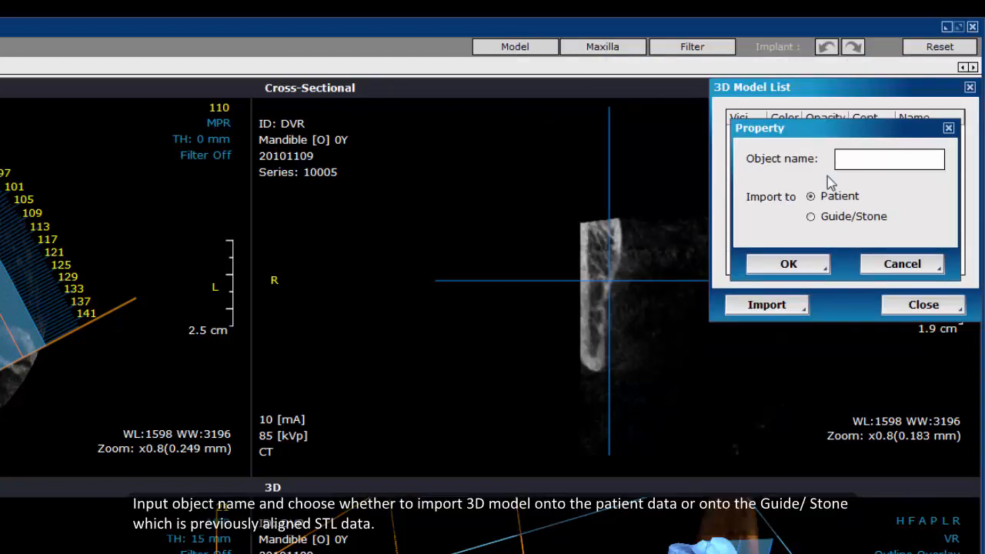
{"action": "type", "text": "test"}
{"action": "left_click", "coordinate": [789, 264]}
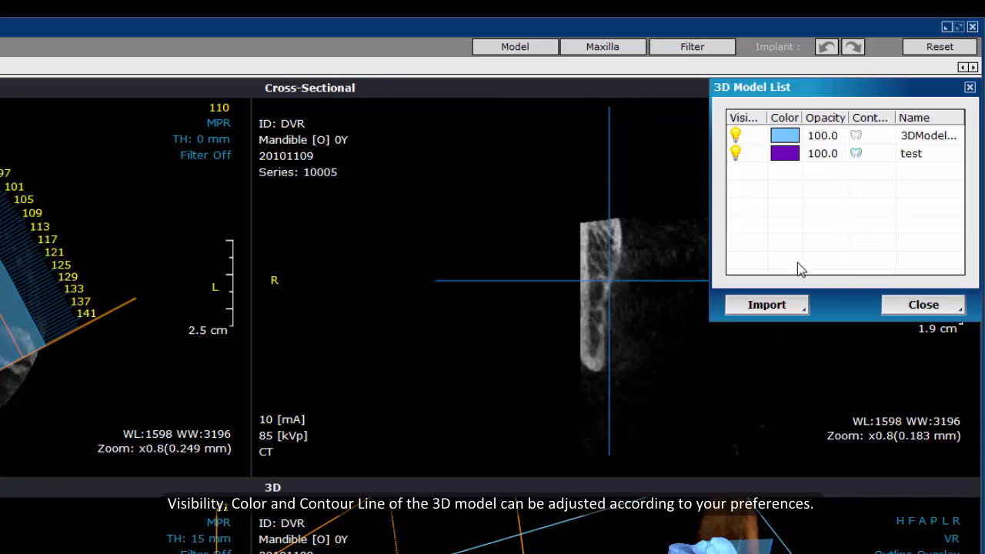
- Change the colour of the "test" model to green and close the 3D Model List
{"action": "double_click", "coordinate": [784, 157]}
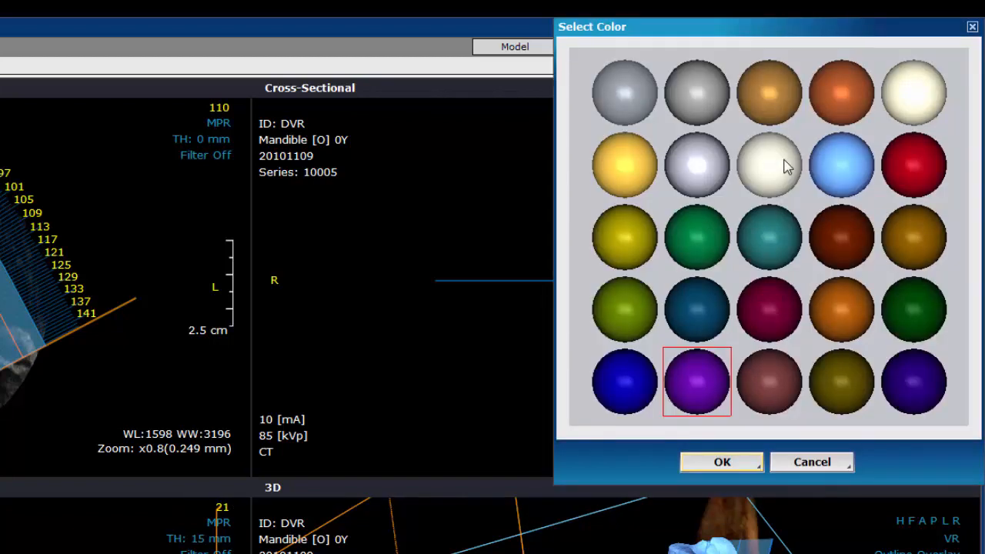
{"action": "left_click", "coordinate": [706, 245]}
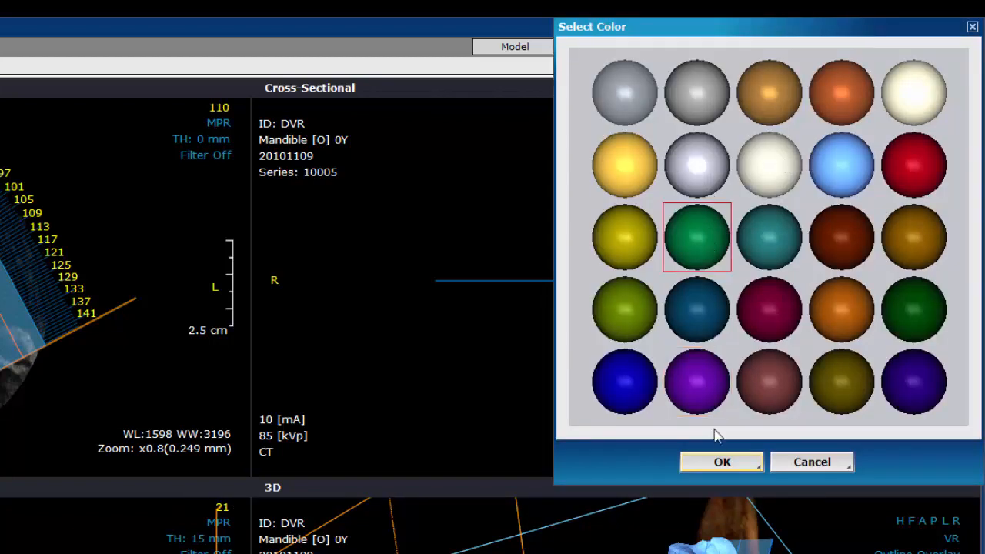
{"action": "left_click", "coordinate": [722, 461]}
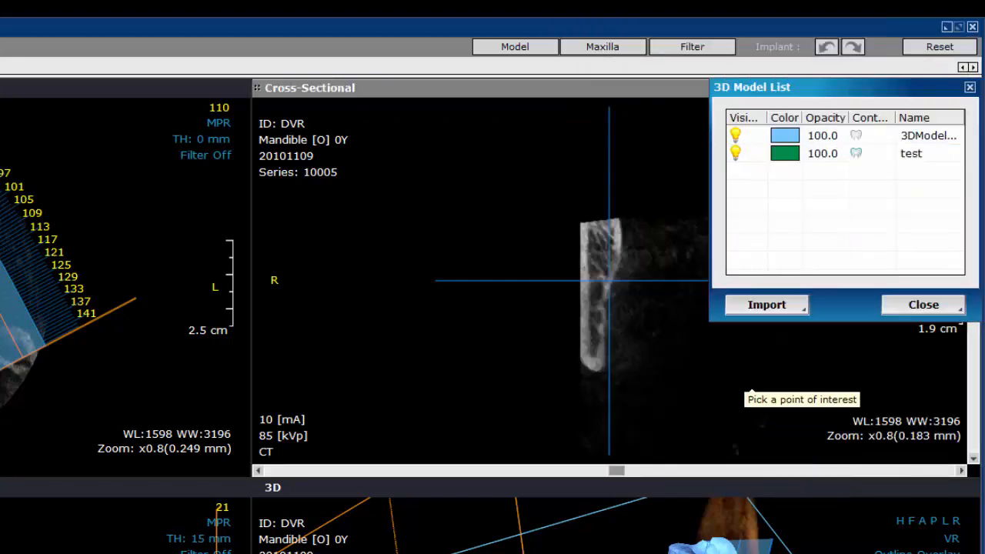
{"action": "left_click", "coordinate": [906, 307]}
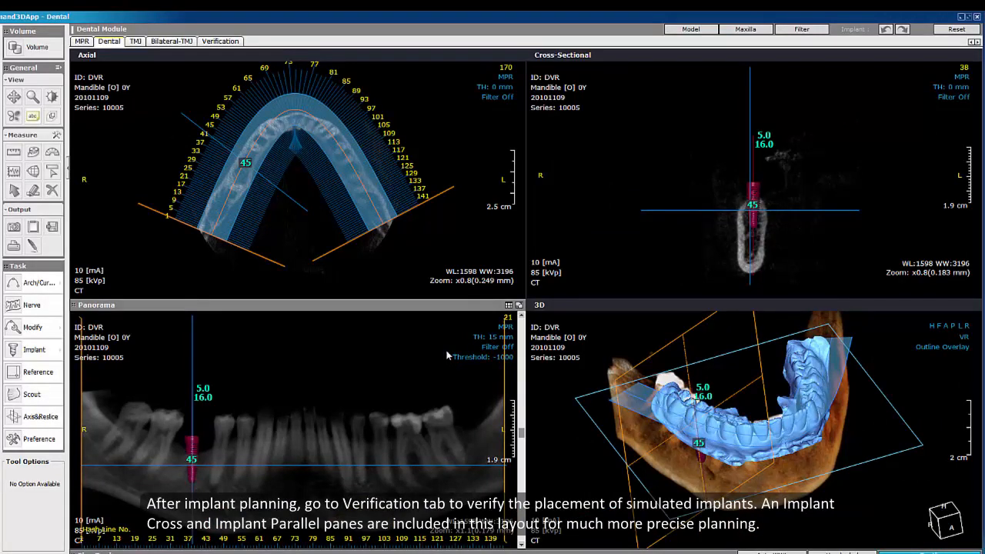
- Switch to the Verification layout and show the reorientation handles around implant 45
{"action": "left_click", "coordinate": [214, 41]}
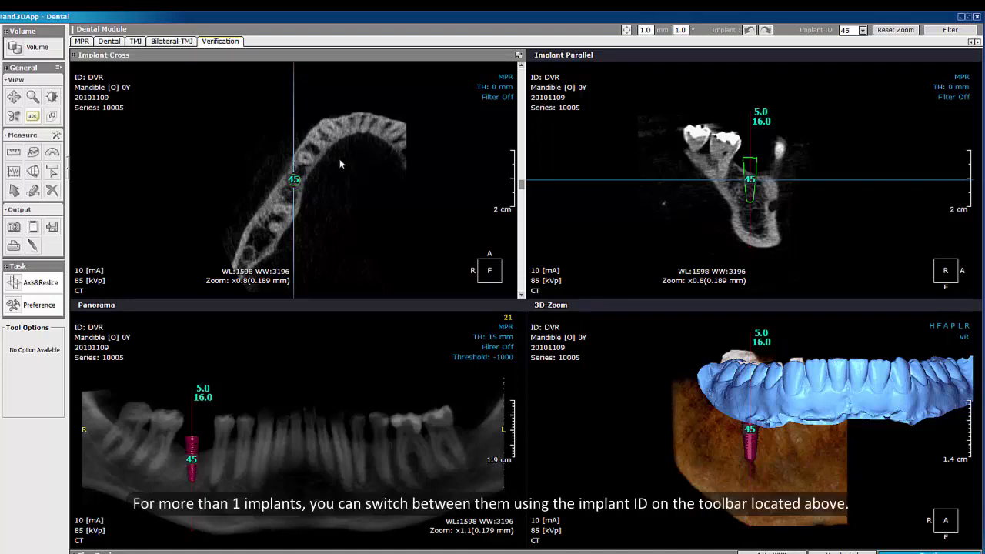
{"action": "left_click", "coordinate": [862, 30]}
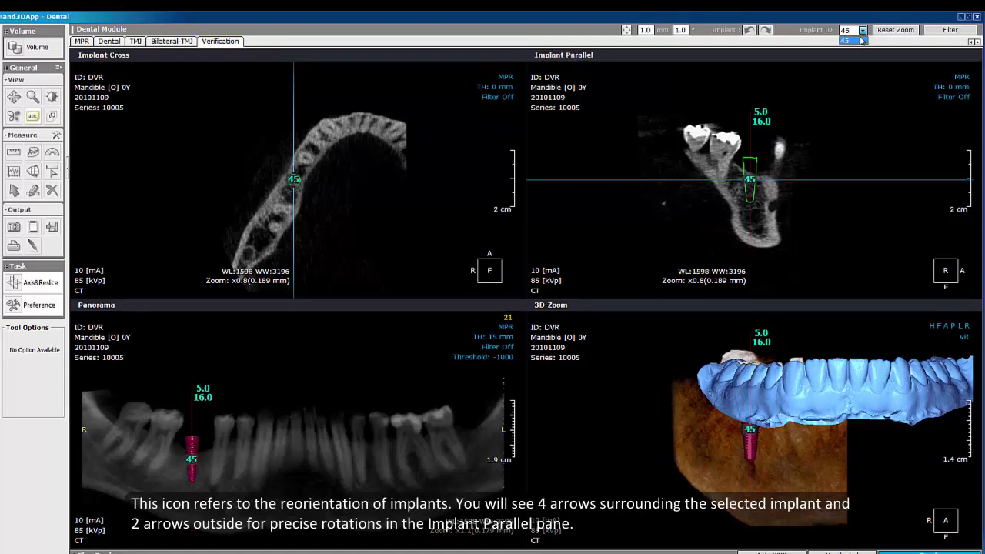
{"action": "left_click", "coordinate": [626, 31]}
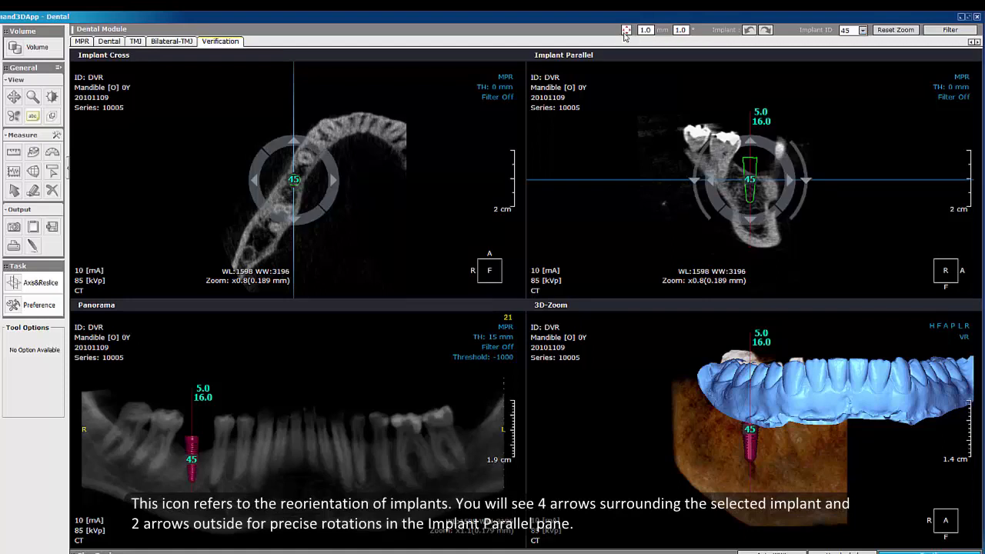